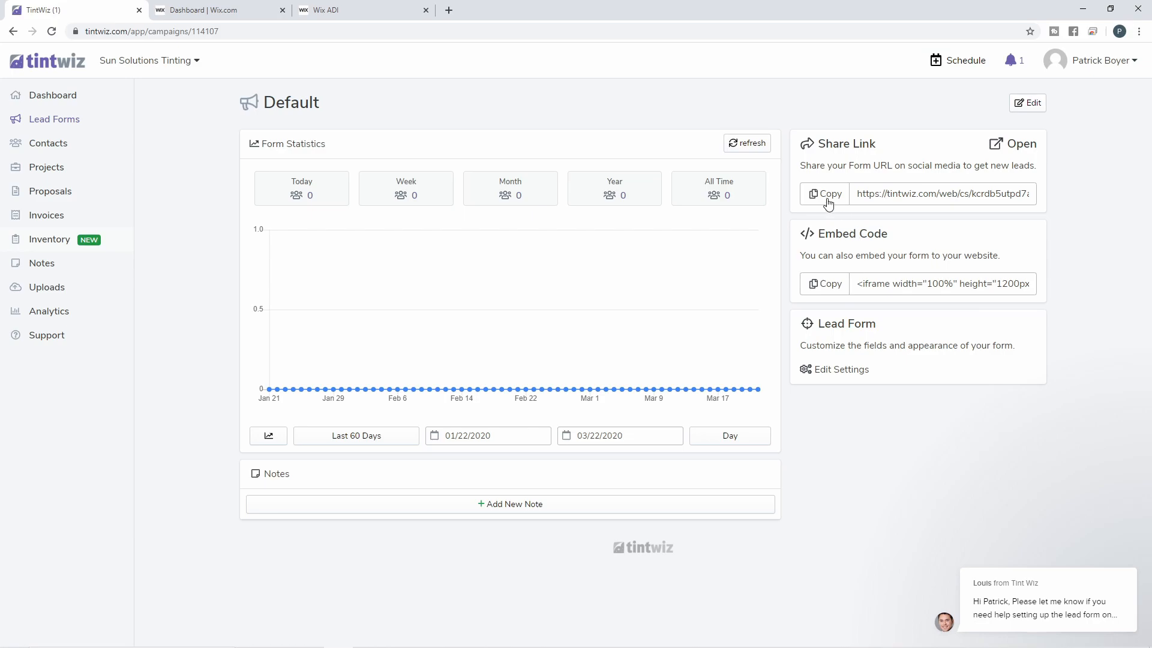
- Copy the Default lead form's share link and its embed code
click(874, 198)
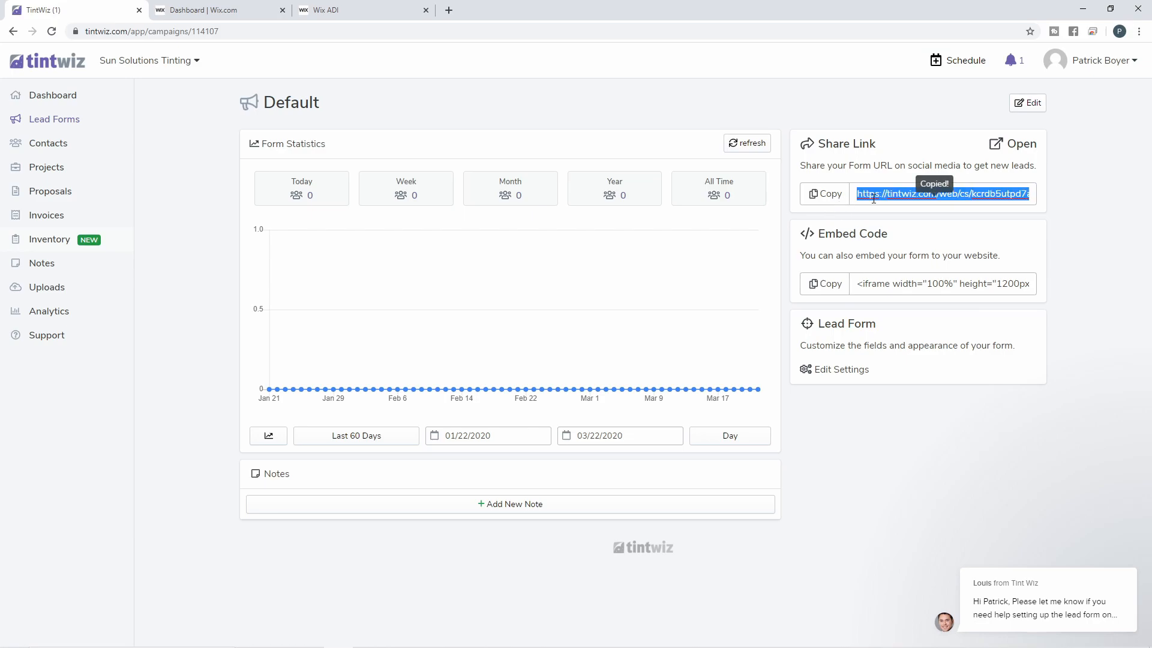
click(836, 197)
click(858, 286)
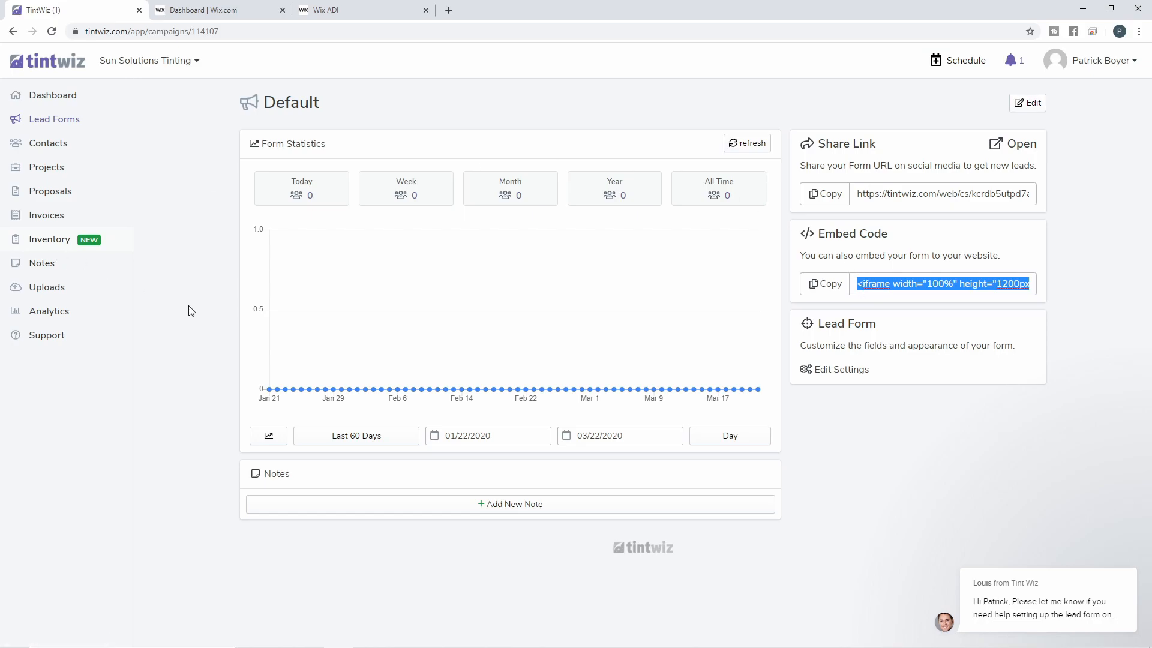
- Open the Default lead form's settings and examine its fields, required fields, custom fields, style, messages, redirect option and preview
drag(879, 325, 817, 333)
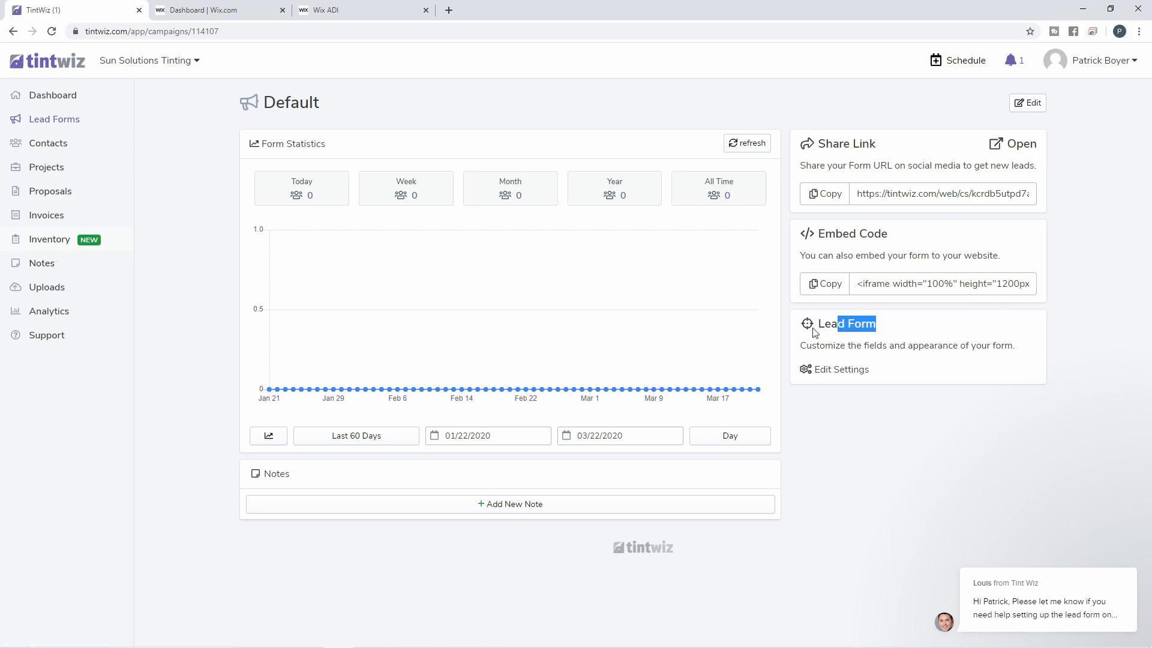
click(900, 340)
click(840, 371)
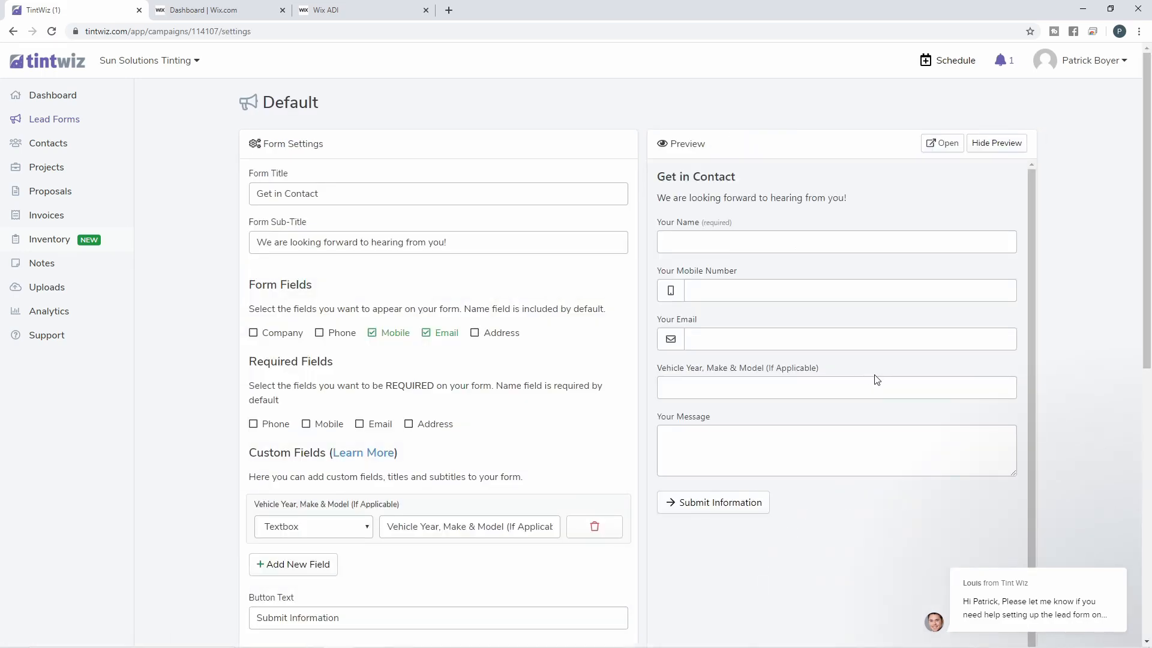
scroll(217, 366, down, 3)
scroll(217, 366, up, 3)
scroll(228, 434, down, 3)
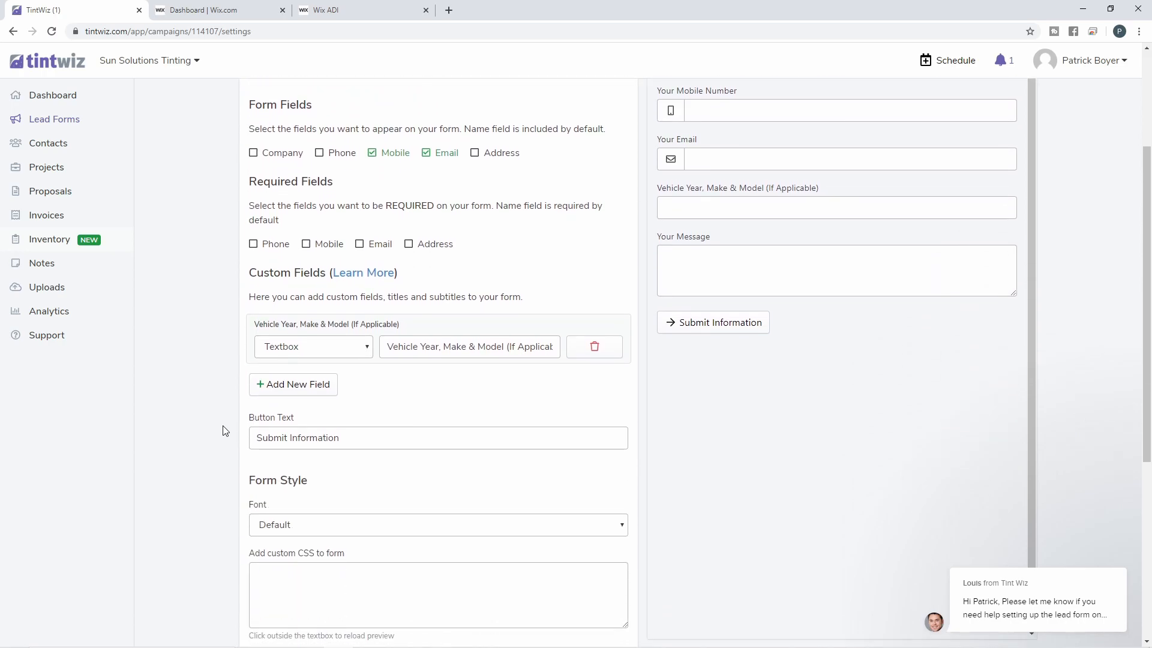
scroll(225, 431, up, 3)
drag(734, 226, 705, 228)
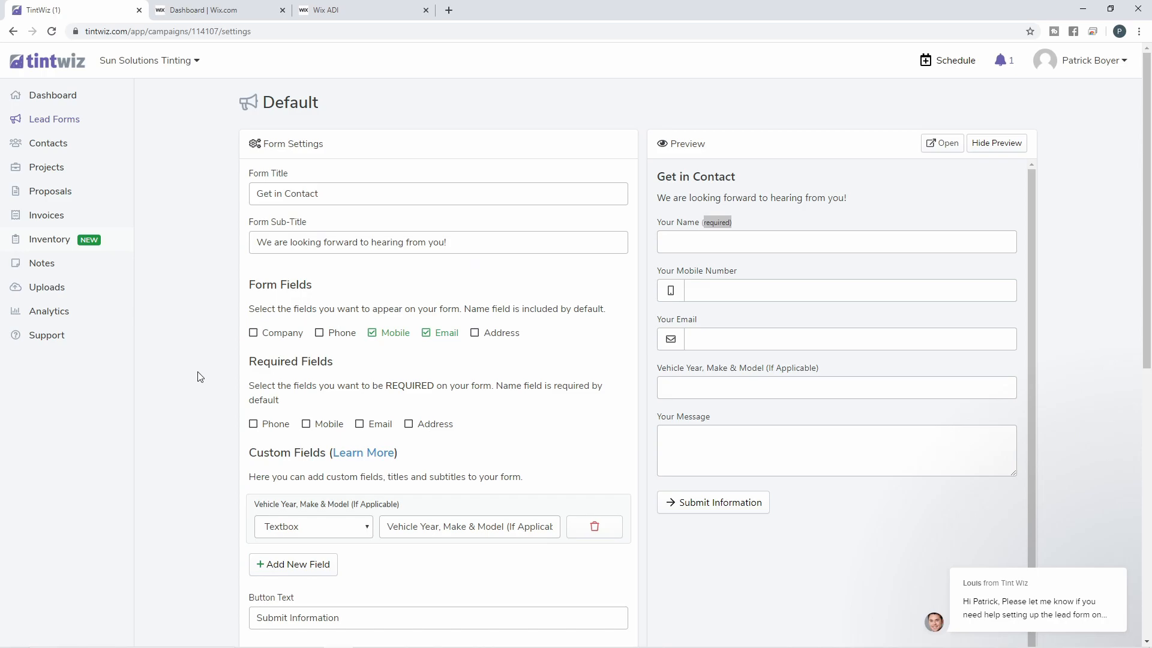
scroll(200, 376, down, 10)
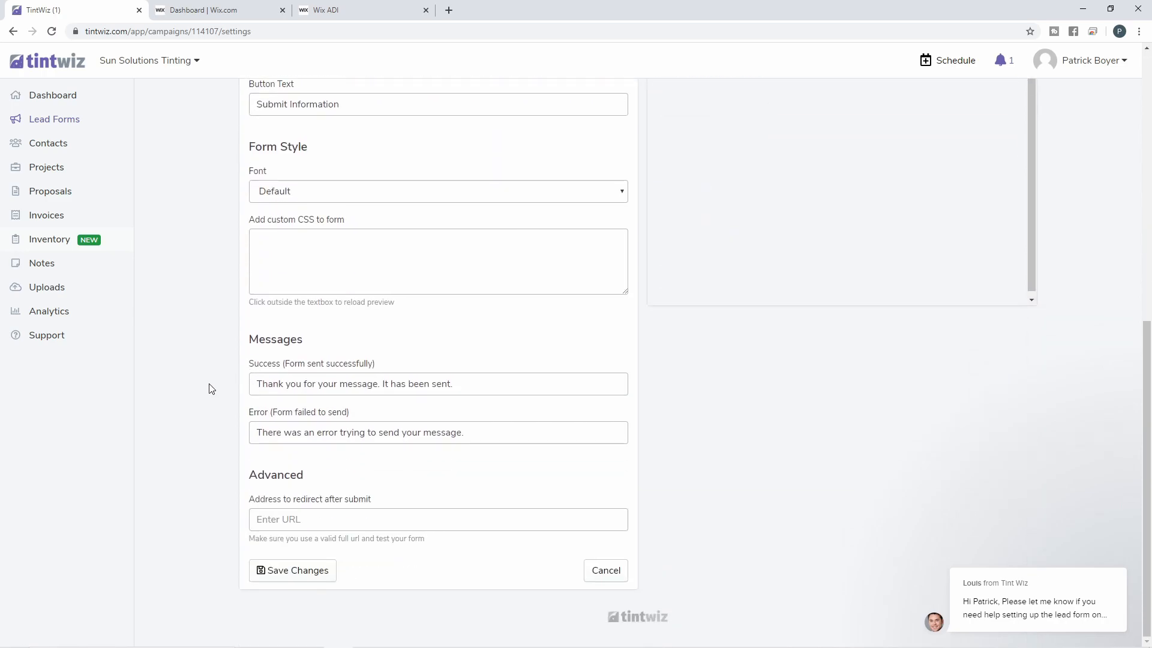
scroll(374, 396, up, 6)
scroll(363, 372, up, 3)
scroll(462, 390, down, 9)
scroll(462, 525, up, 10)
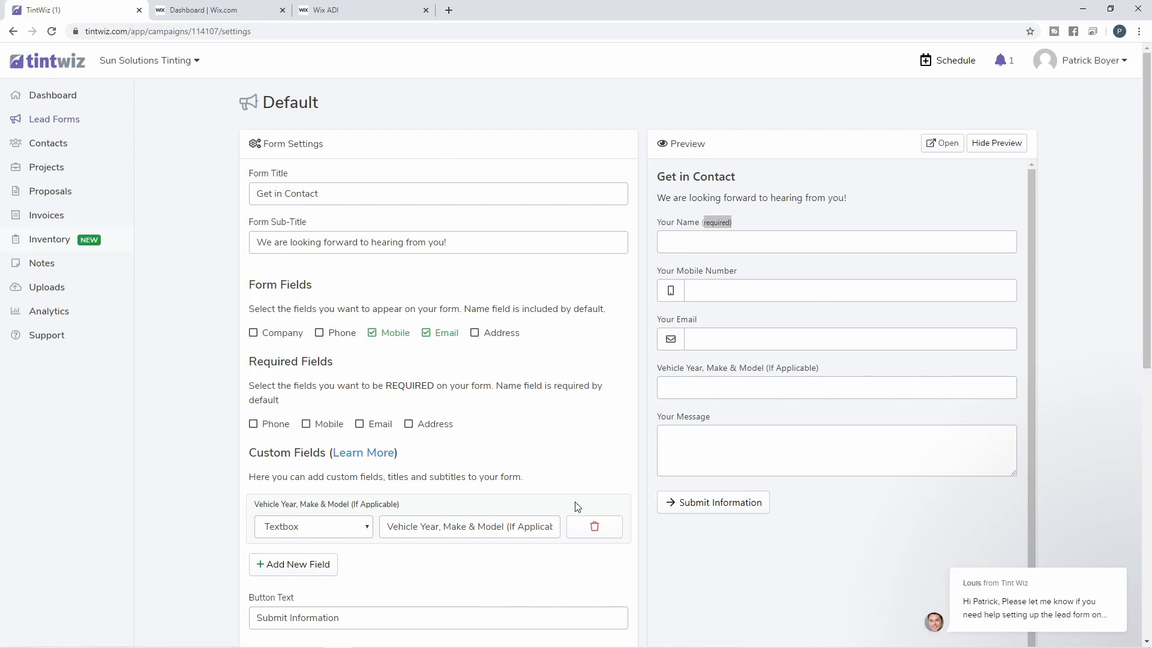
drag(658, 367, 822, 364)
click(506, 416)
scroll(402, 470, down, 8)
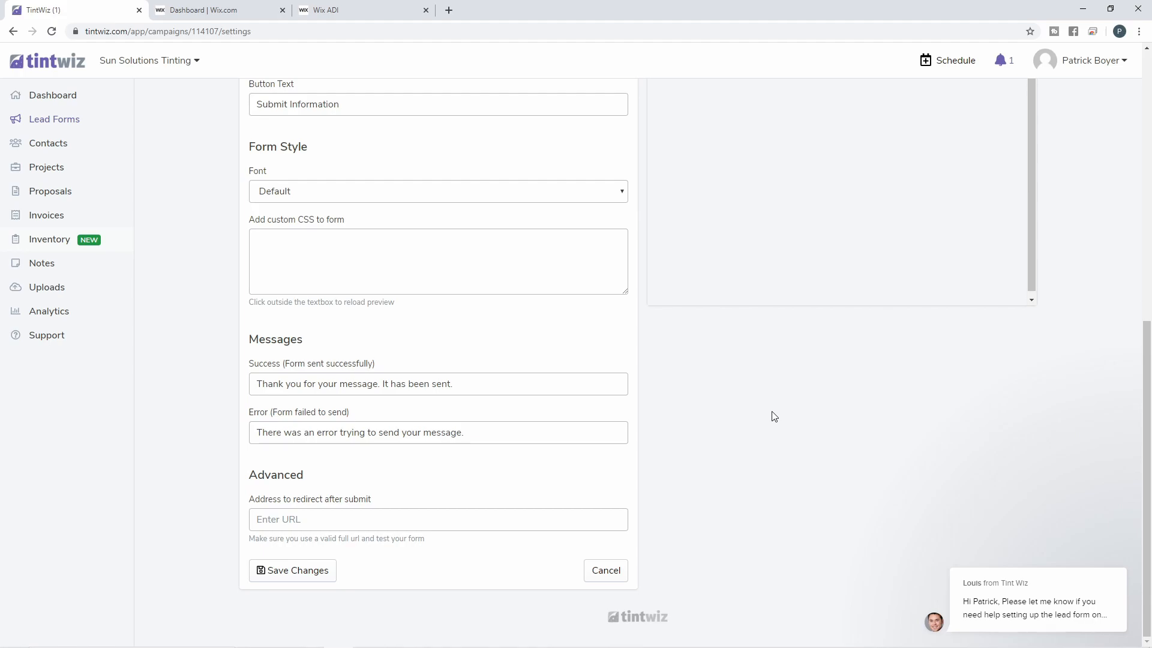
scroll(774, 417, up, 8)
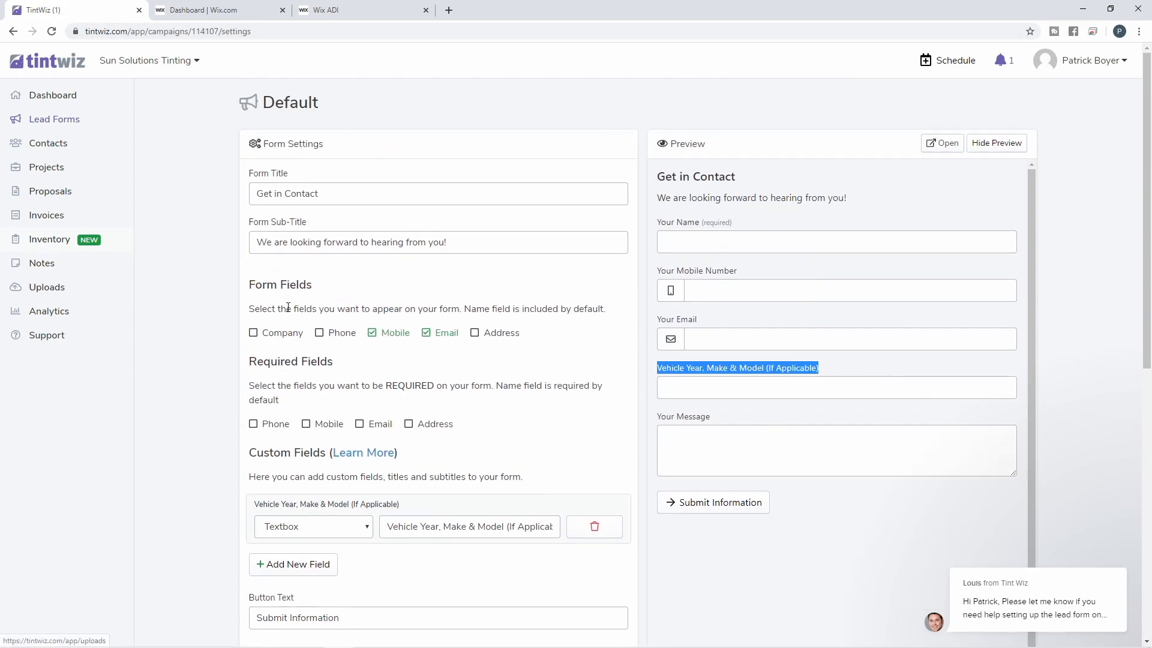
- Return to the Default lead form's overview from the lead forms list and copy its embed code
click(53, 119)
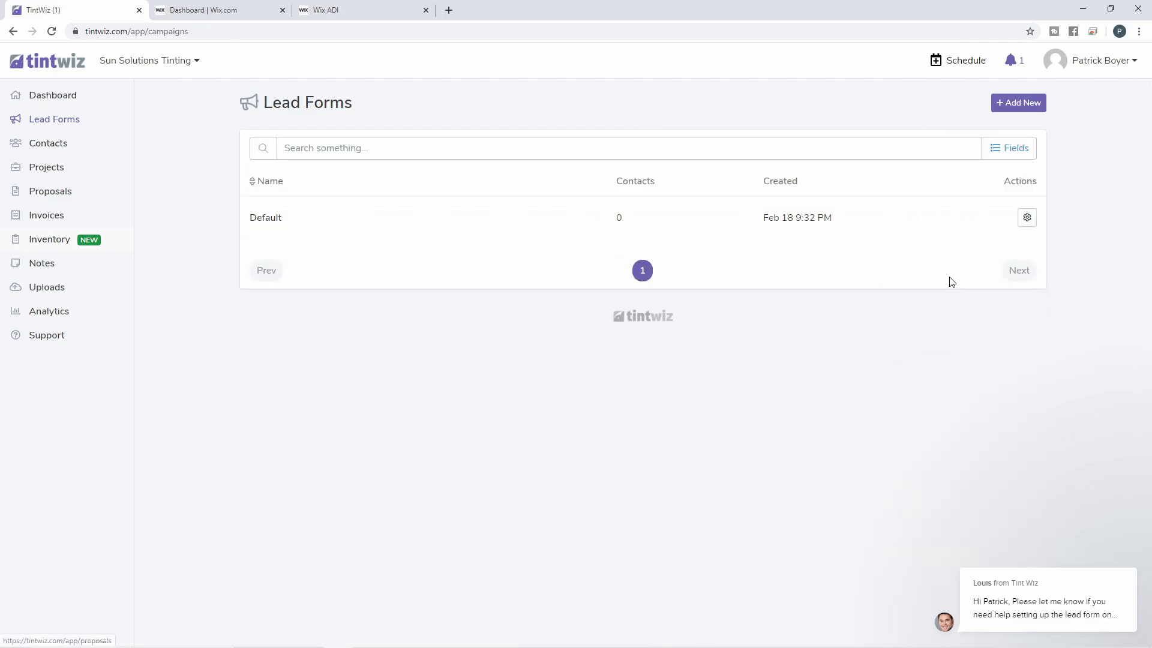
click(1027, 218)
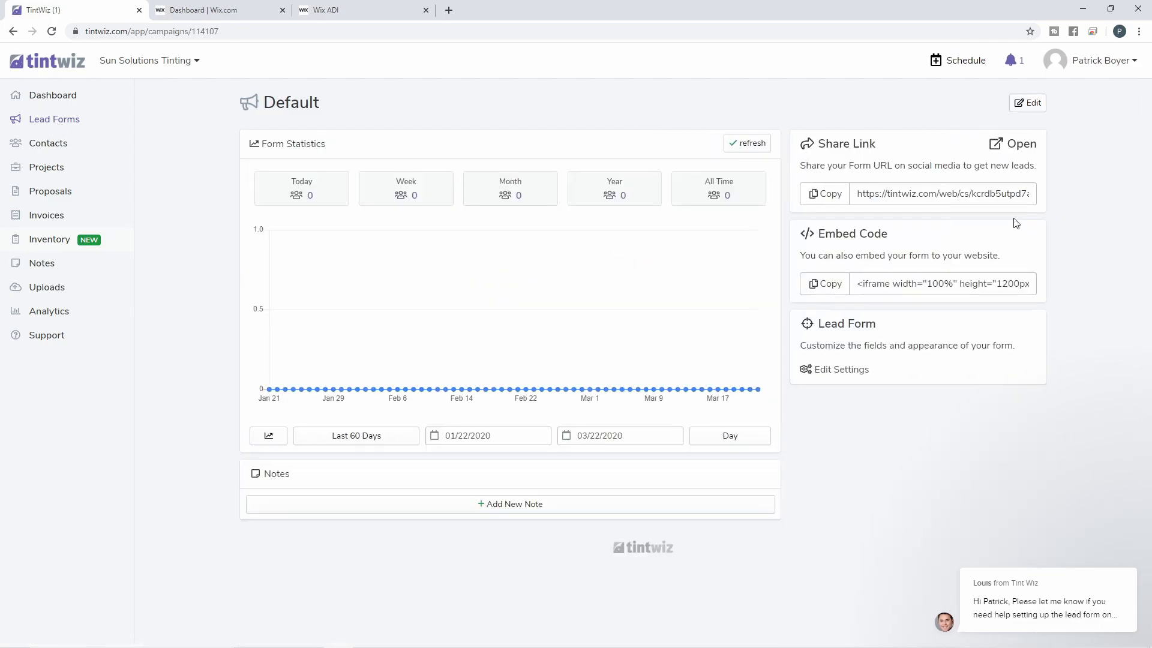
click(831, 290)
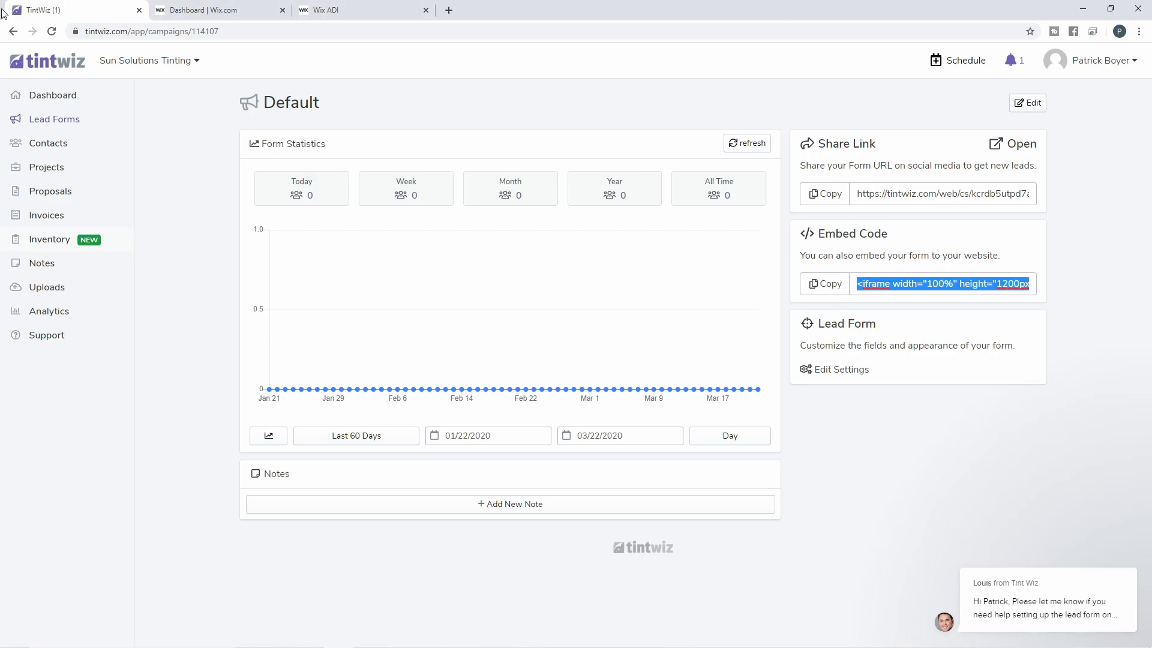
- Switch to the Wix ADI editor and look through the sections of the Home page
click(353, 18)
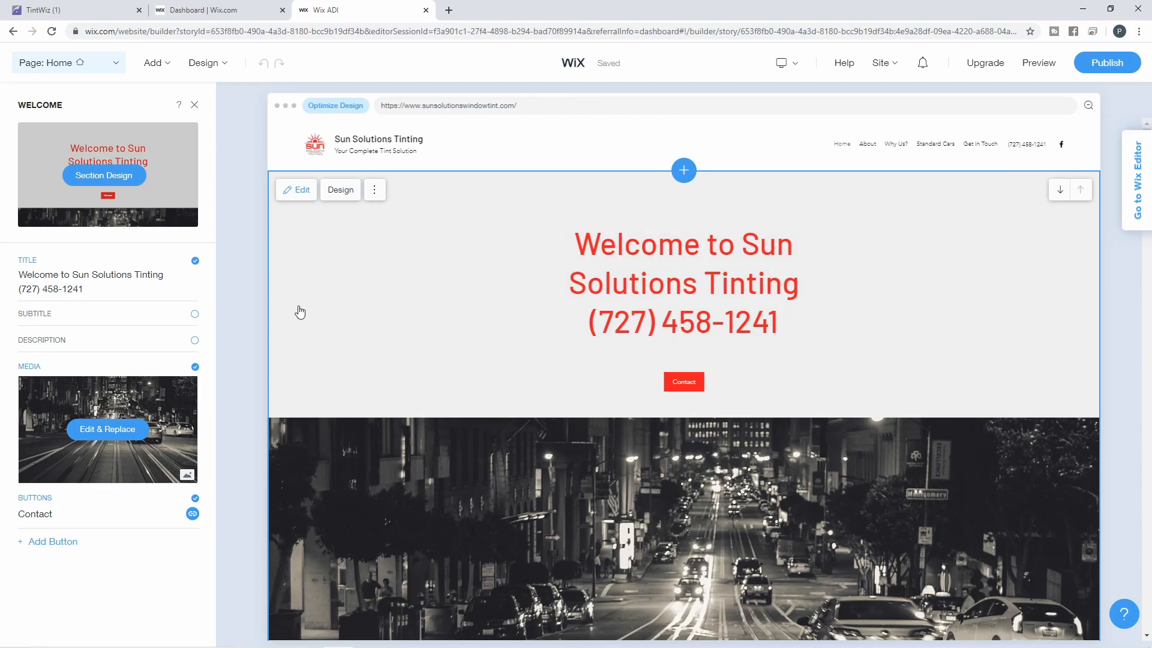
scroll(298, 311, down, 15)
scroll(359, 396, down, 12)
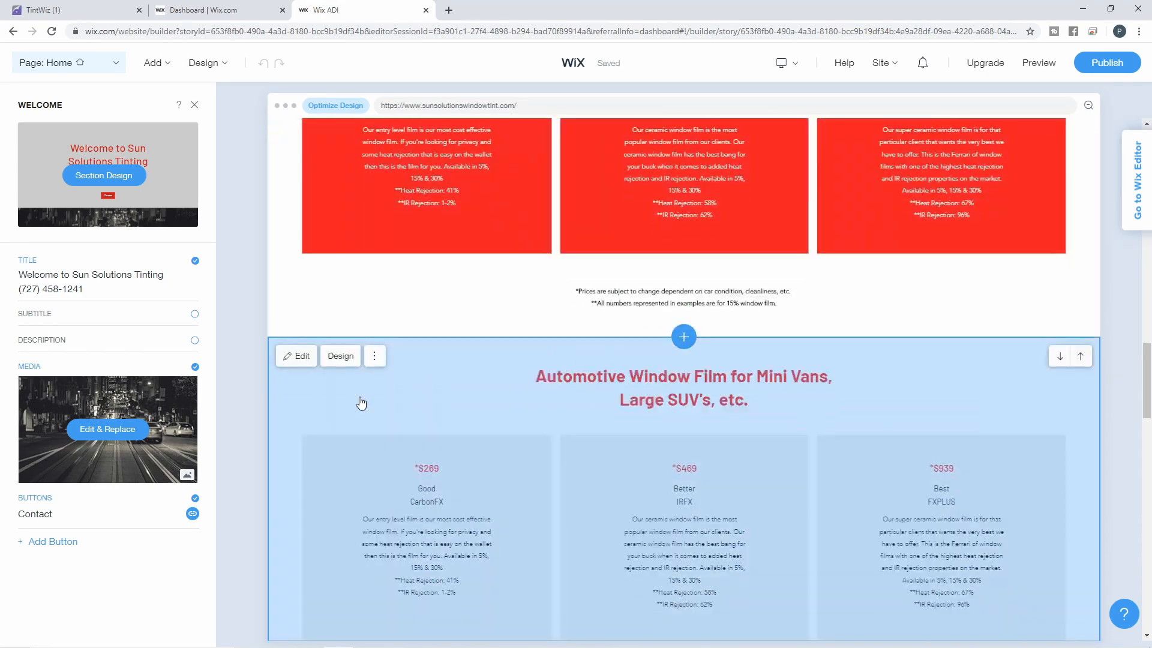
scroll(366, 402, up, 12)
scroll(368, 406, up, 15)
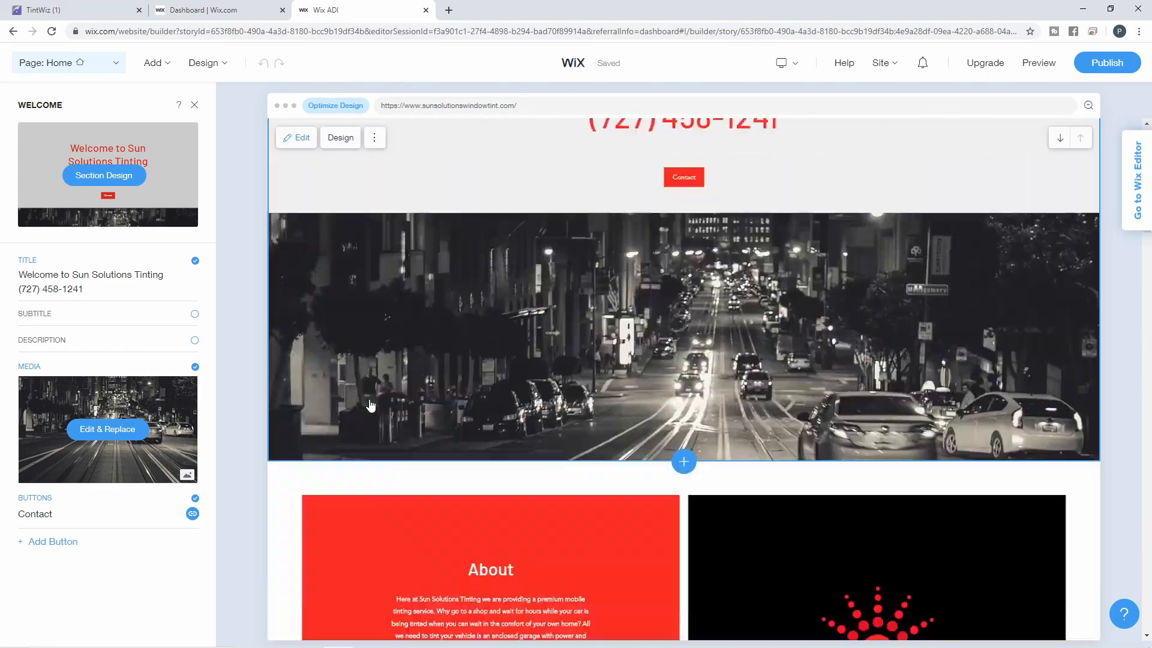
click(160, 70)
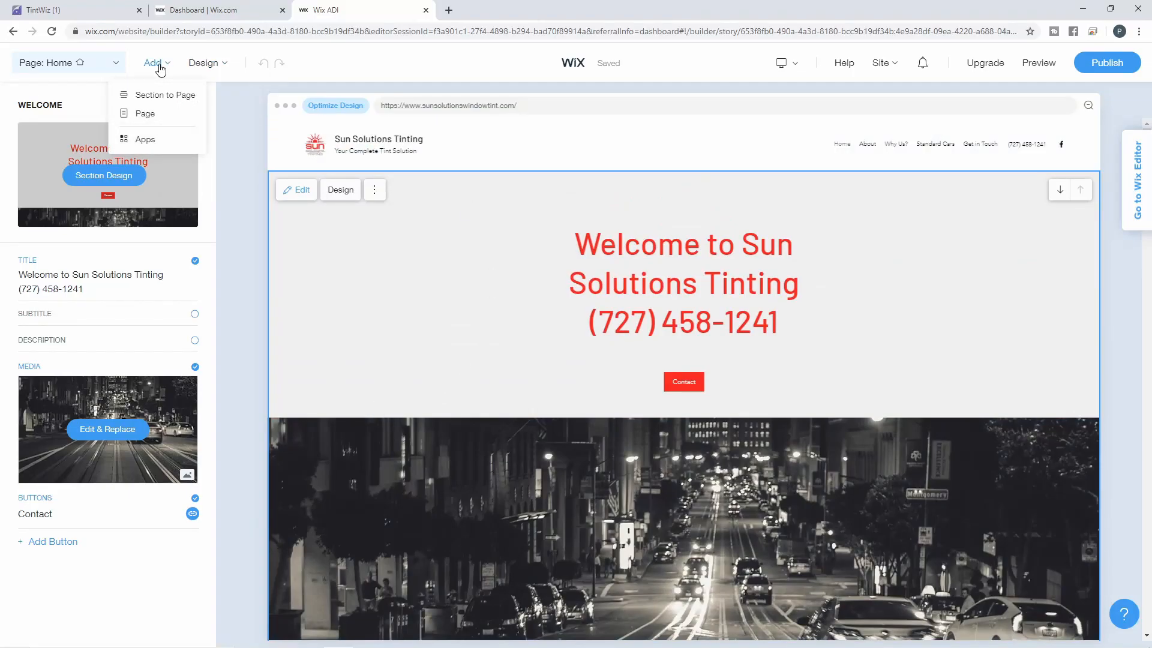
click(160, 120)
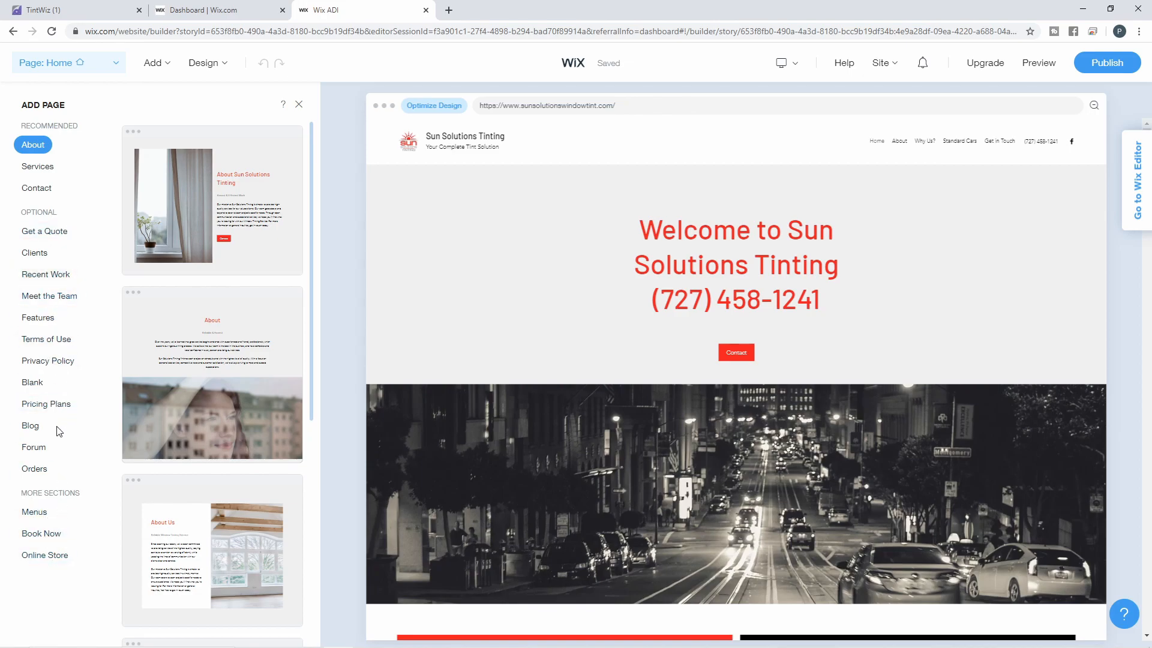
click(302, 107)
- Add an HTML Embed section beneath the Get in Touch section, using the layout with the embed box to the left of the text
click(163, 67)
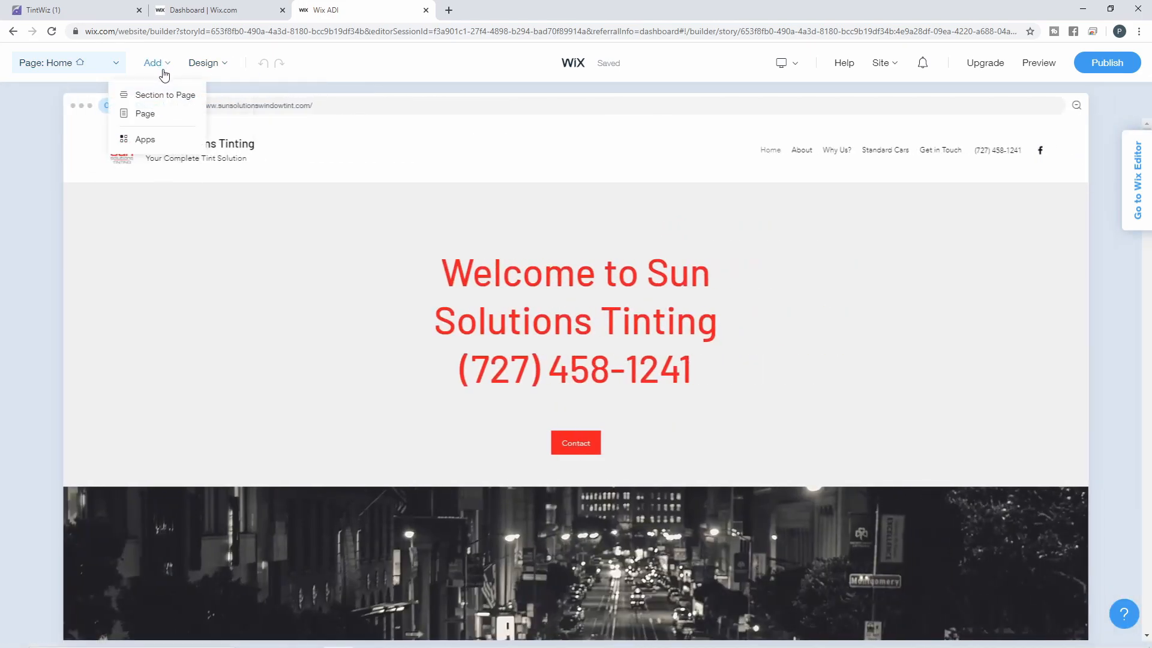
click(173, 106)
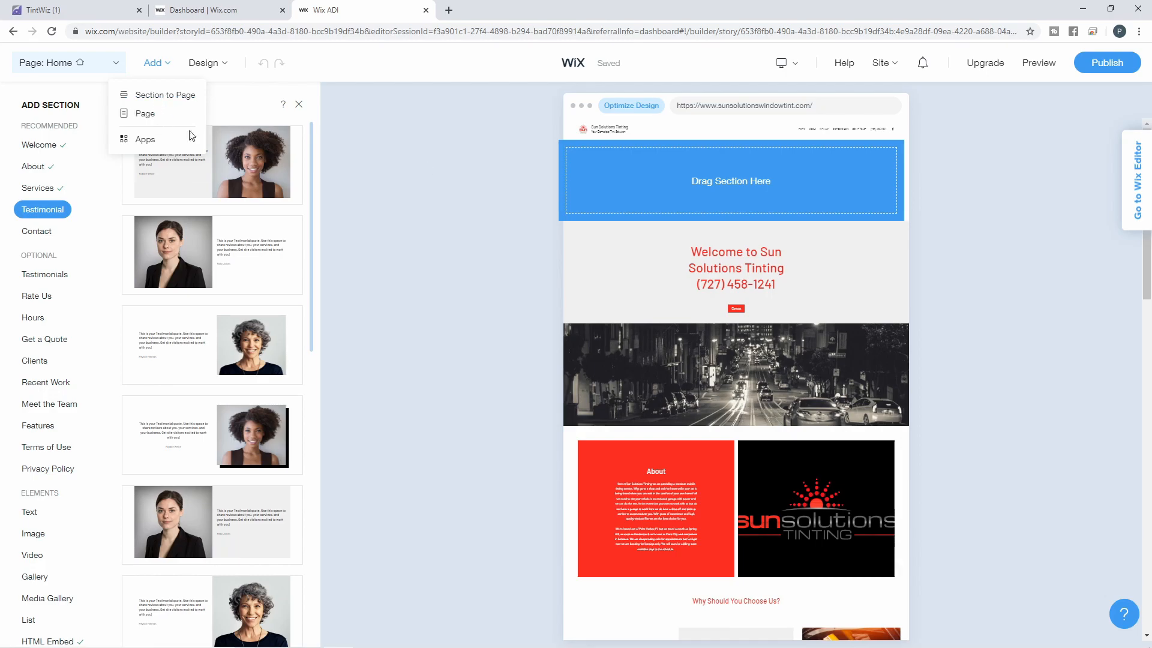
scroll(540, 288, down, 5)
scroll(523, 307, up, 5)
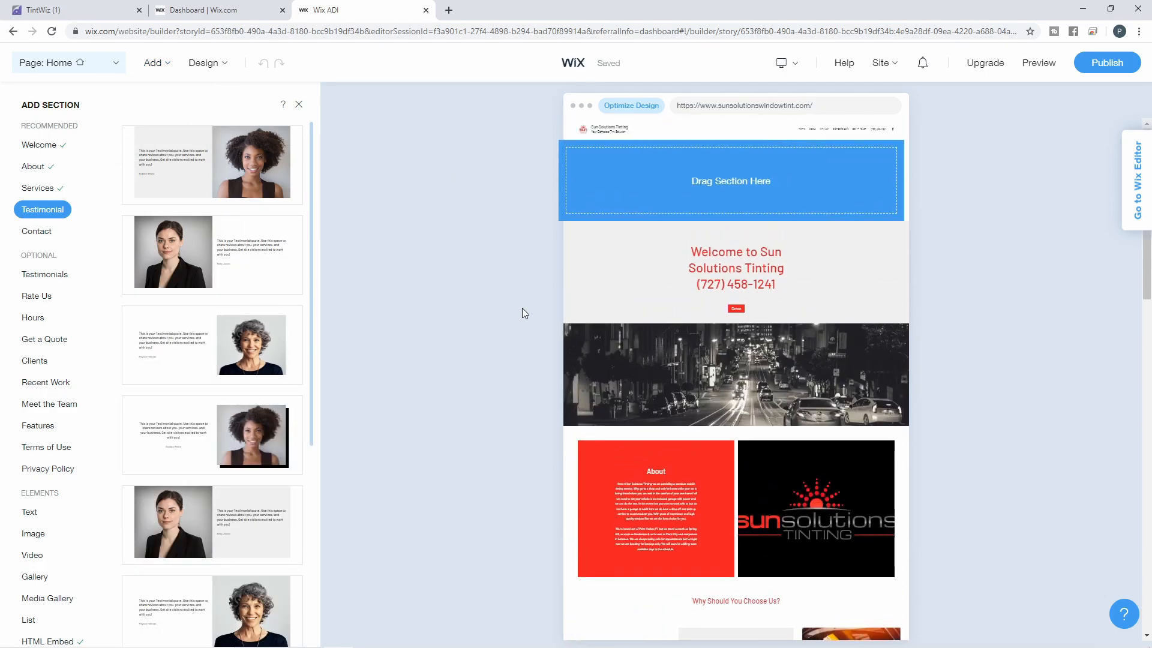
scroll(553, 239, down, 8)
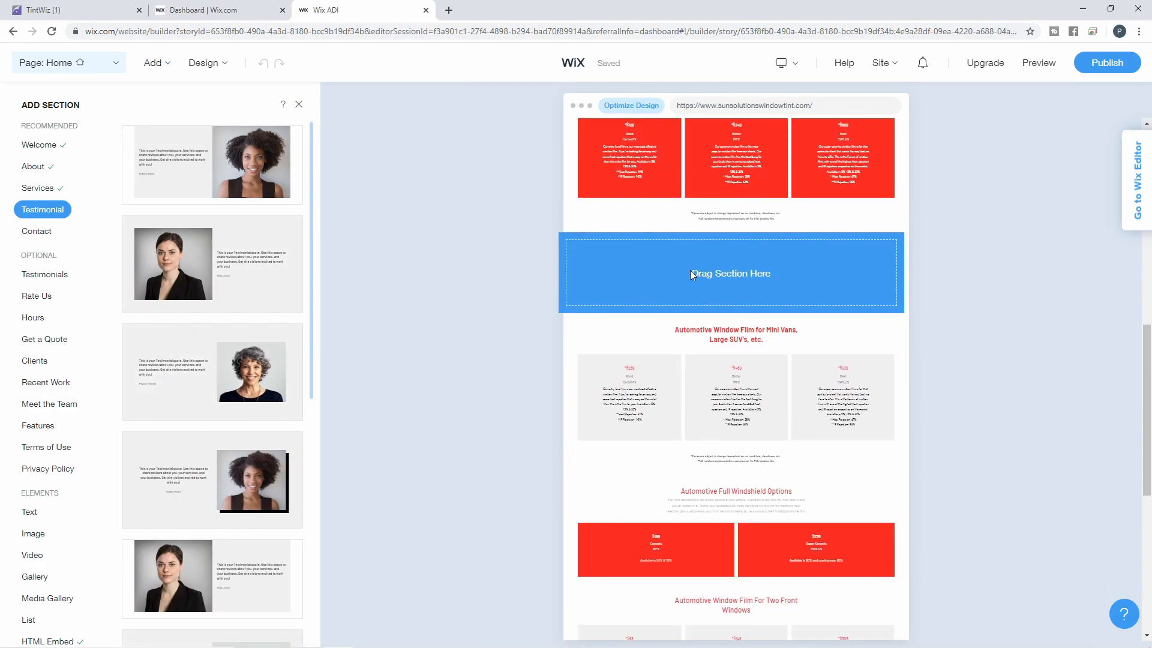
scroll(536, 334, down, 6)
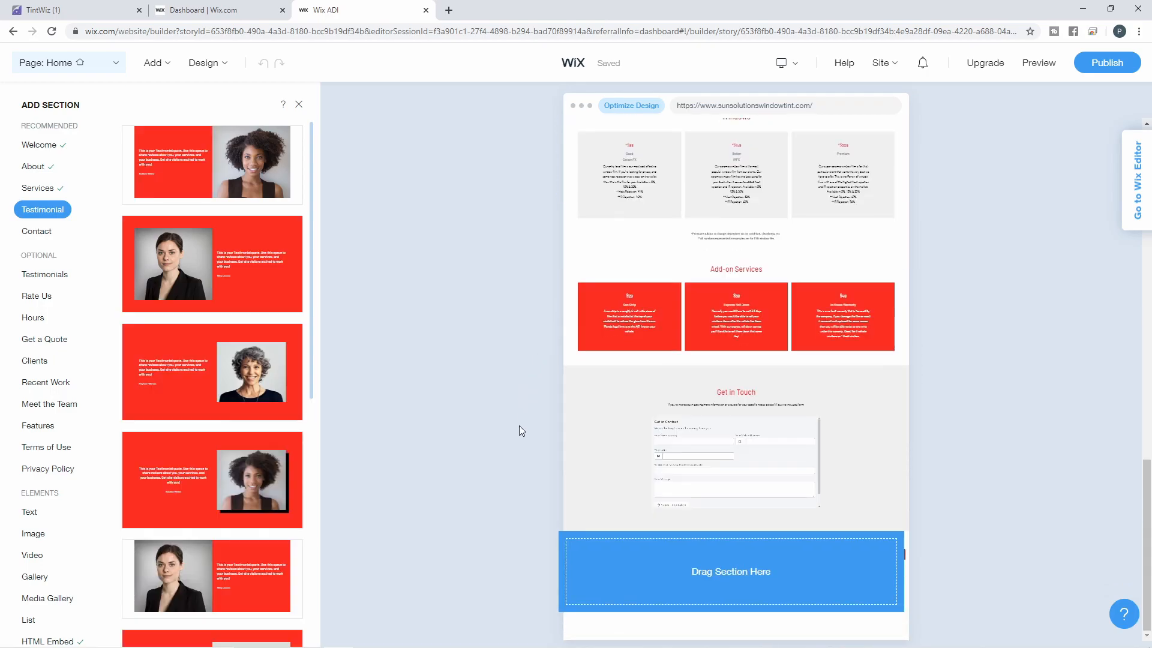
scroll(514, 419, up, 10)
scroll(510, 398, down, 10)
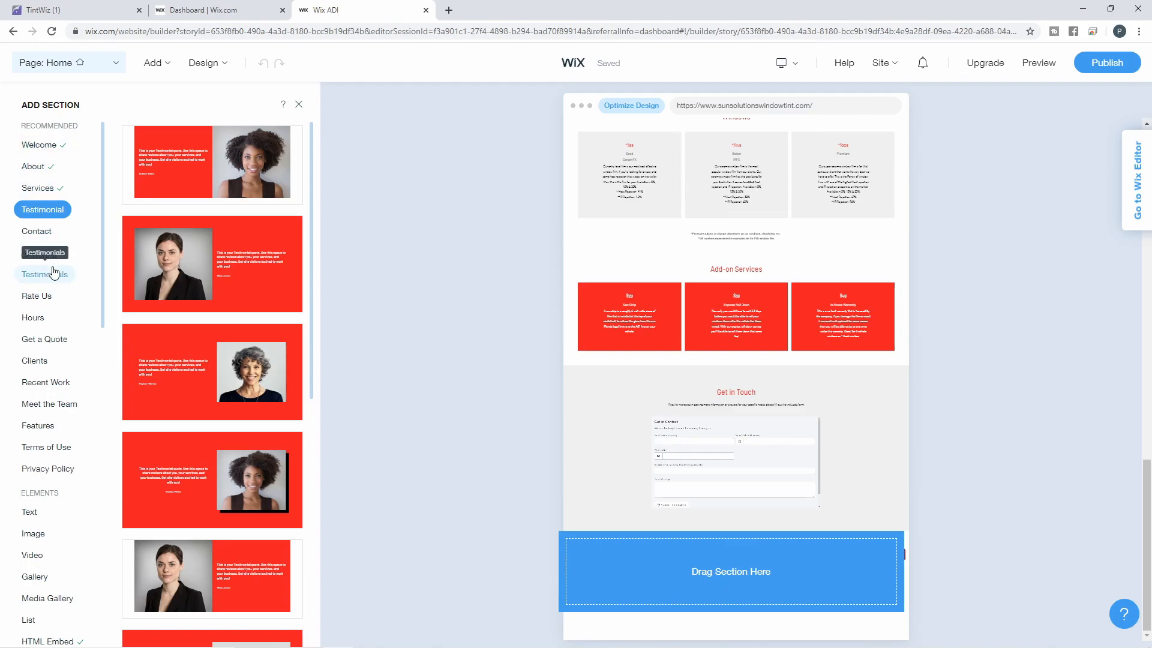
scroll(57, 382, down, 1)
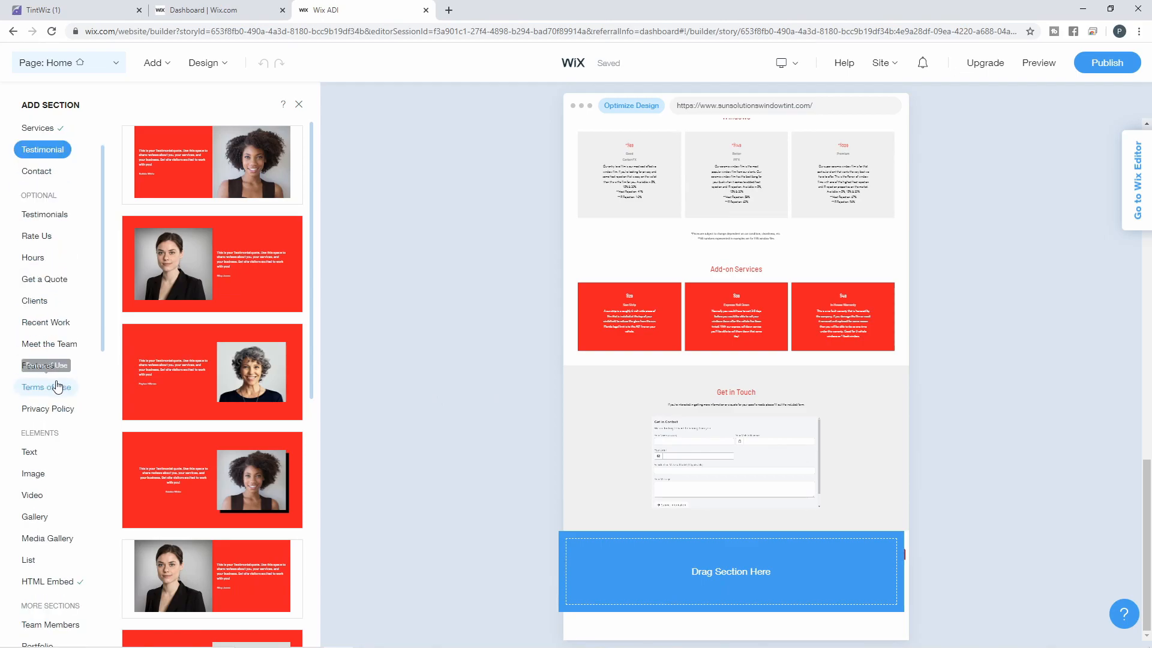
scroll(57, 386, down, 2)
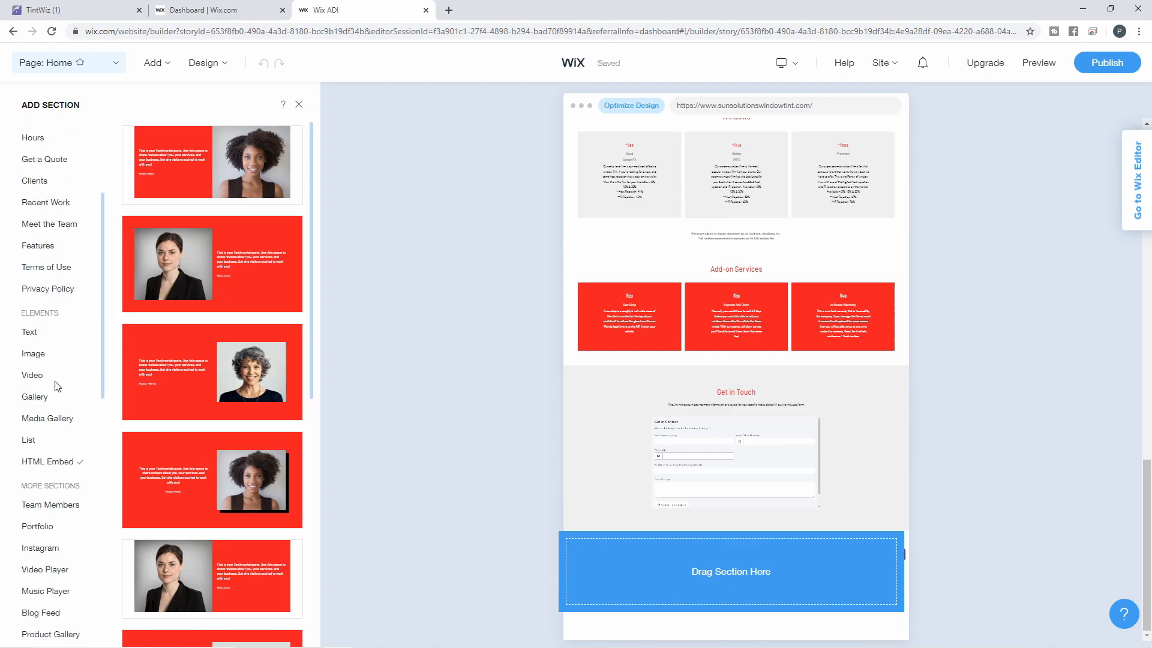
click(49, 468)
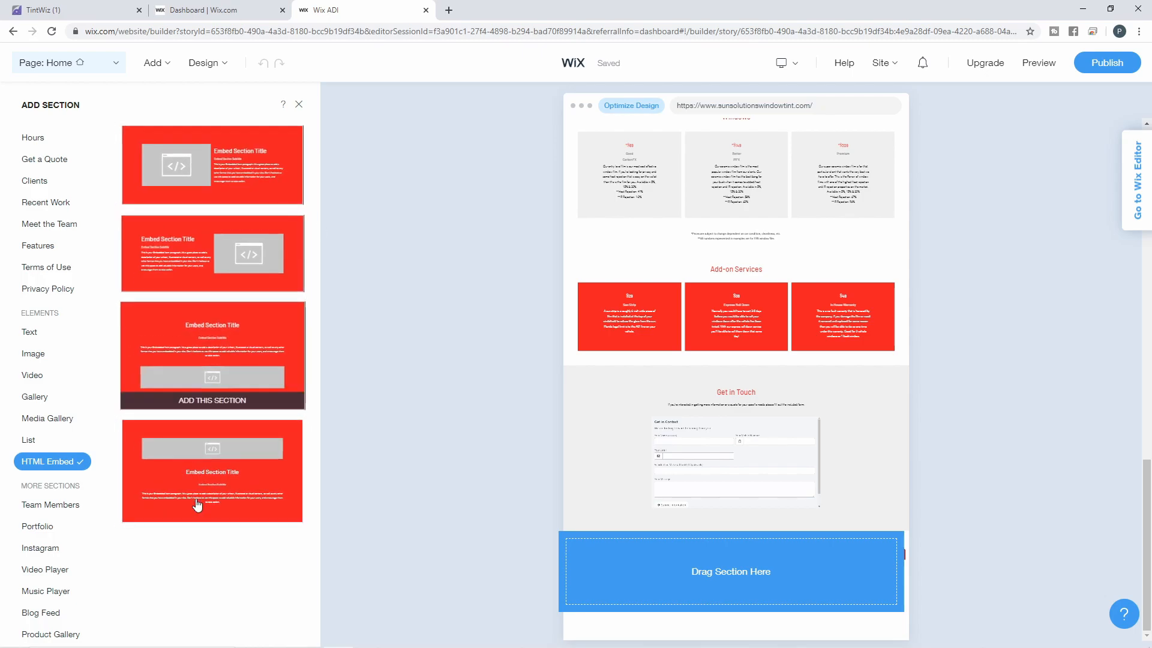
click(206, 175)
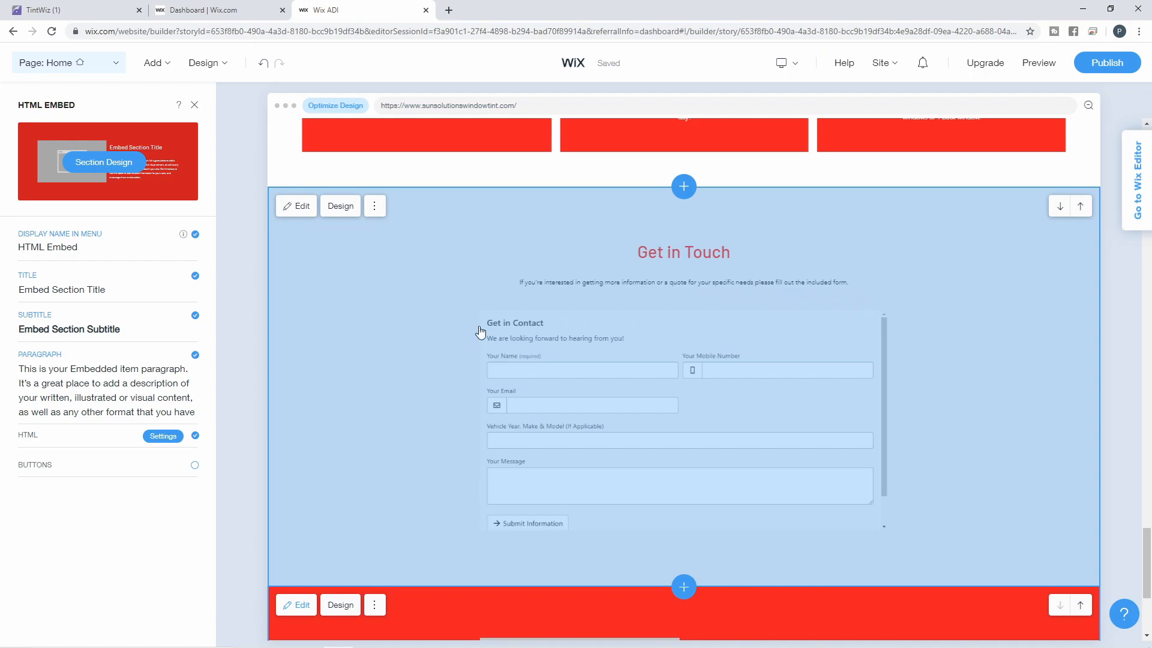
- Replace the new HTML Embed section's paragraph with "please fill form out"
scroll(370, 376, down, 4)
click(373, 367)
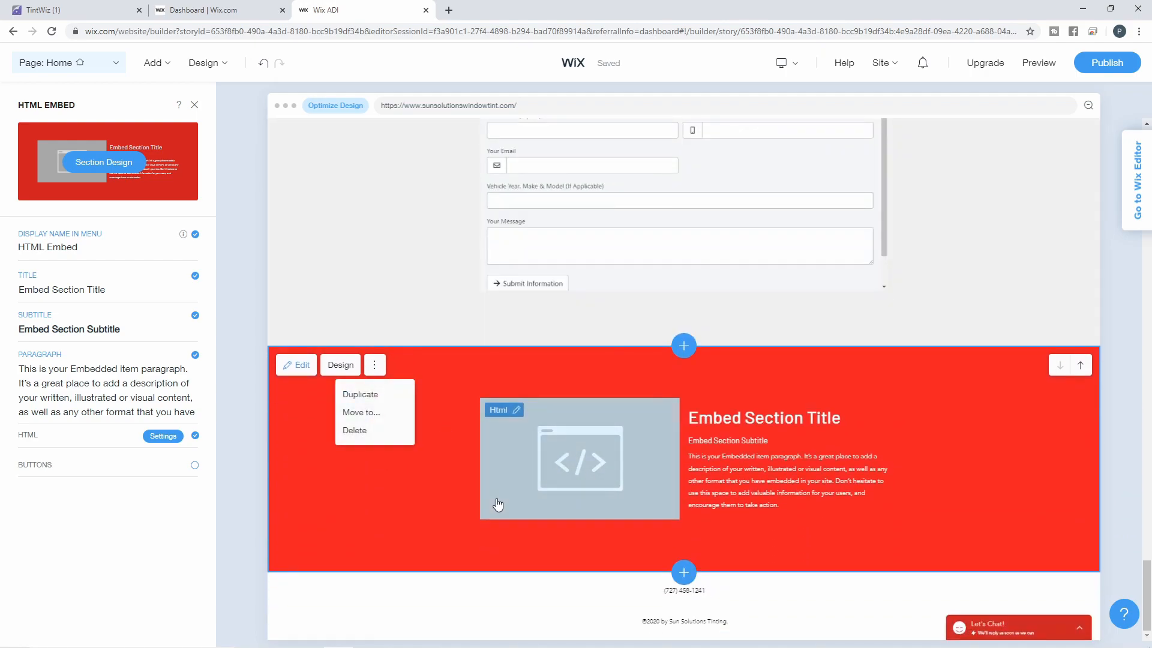
click(468, 555)
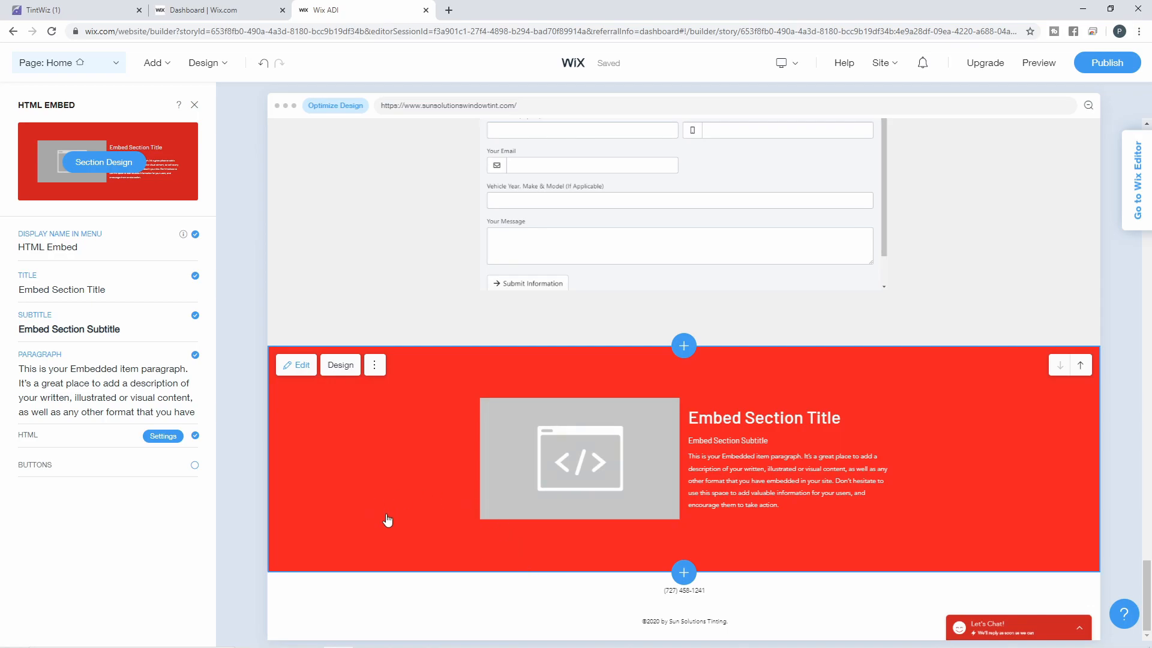
click(23, 370)
key(ctrl+a)
click(12, 384)
key(ctrl+a)
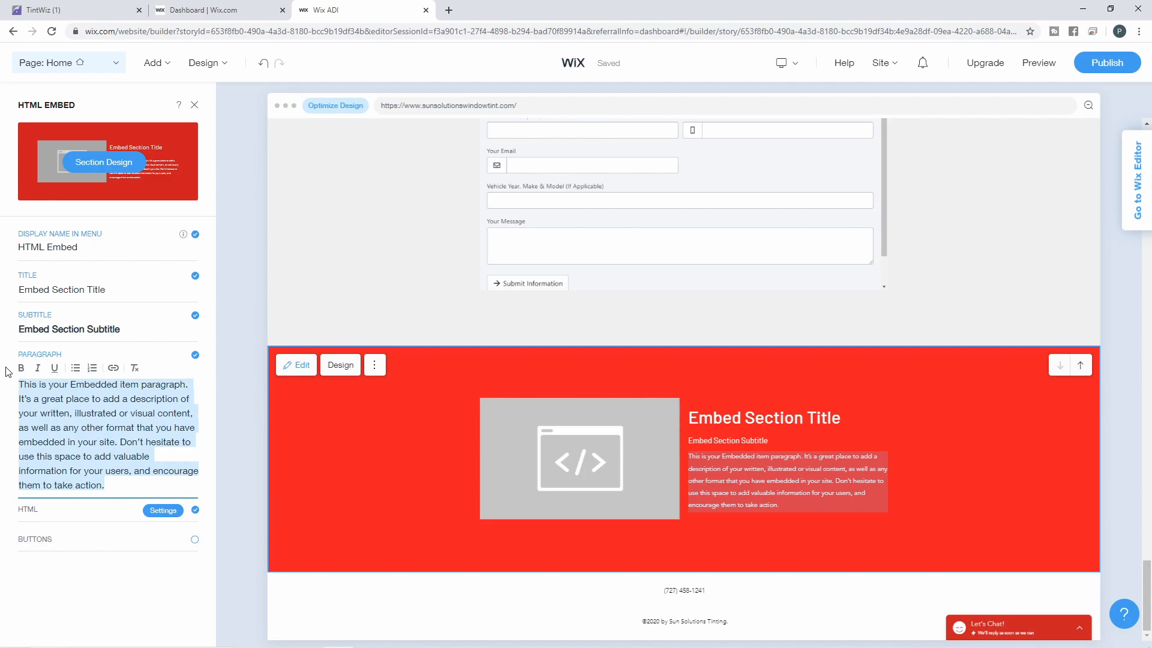
text(please fill form out)
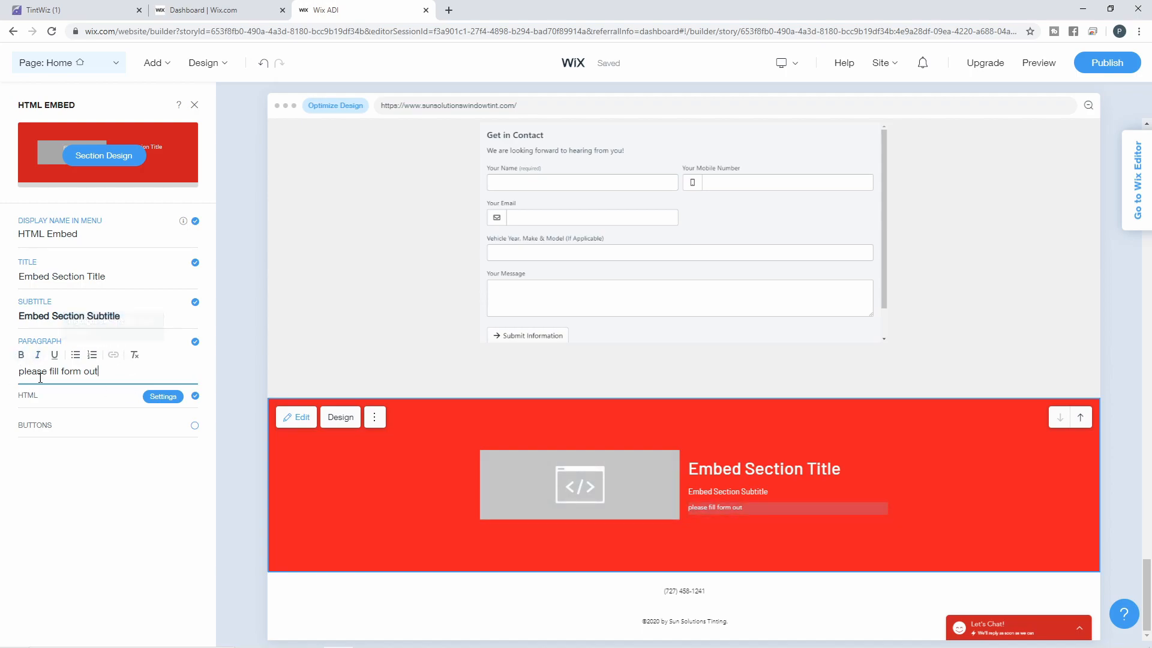
click(25, 406)
drag(42, 384, 18, 386)
- Open the new section's HTML settings, keep HTML Code as the embed type and paste the copied Tint Wiz iframe code
click(160, 383)
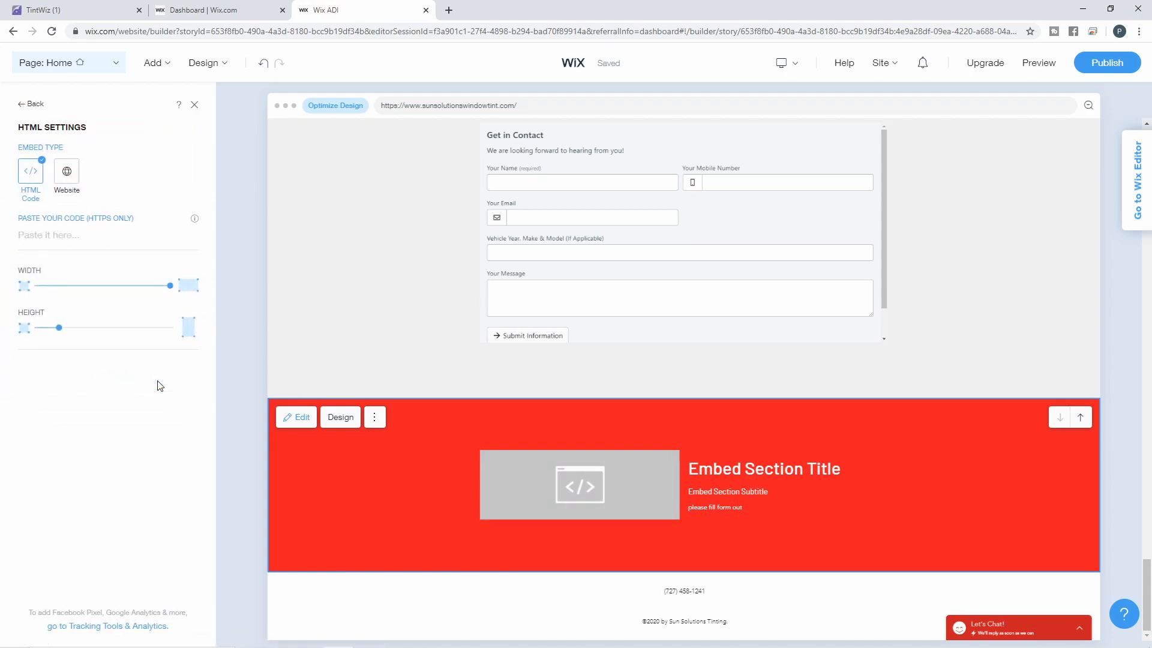
click(94, 239)
click(65, 171)
click(33, 172)
click(38, 238)
text(<iframe width="100%" height="1200px" src="https://tintwiz.com/web/ce/kcrdb5utpd7ak2nnslvi515pnhe380ui" frameborder="0"></iframe>)
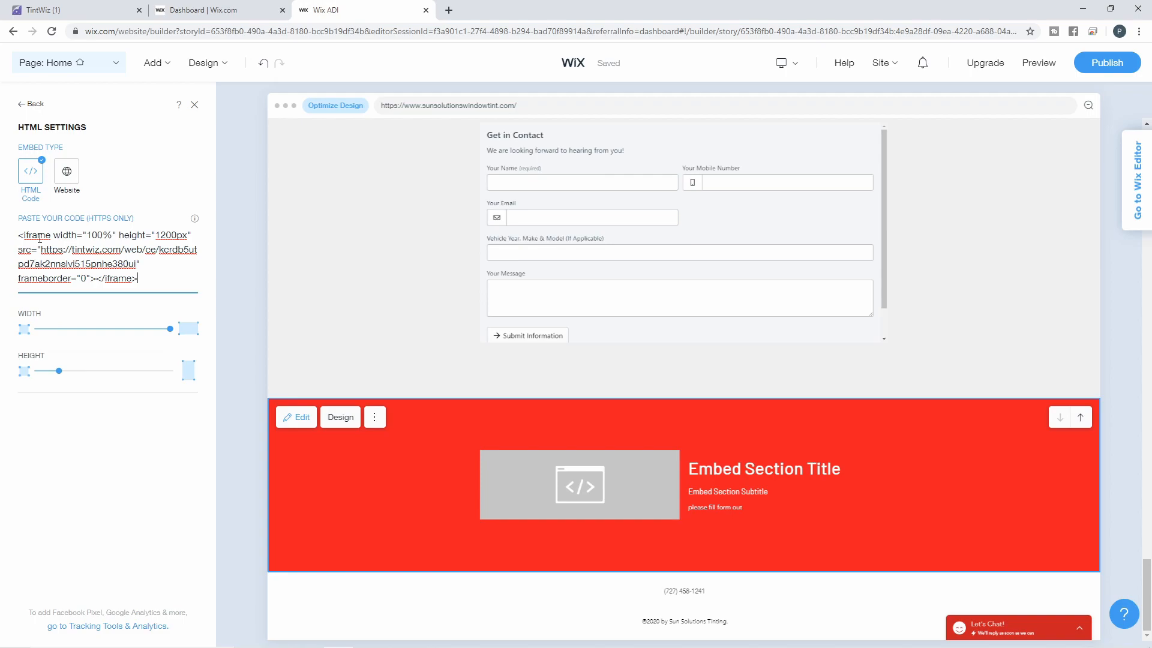
click(98, 444)
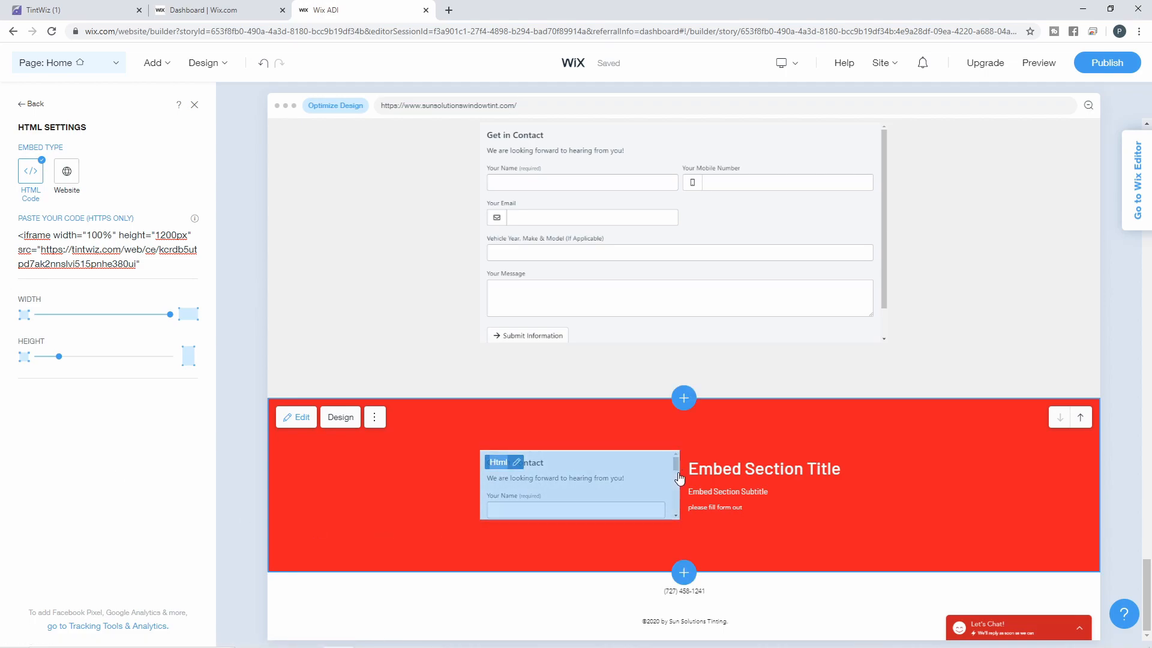
- Replace the HTML Embed section's title with "contact us" and turn off its subtitle
click(316, 510)
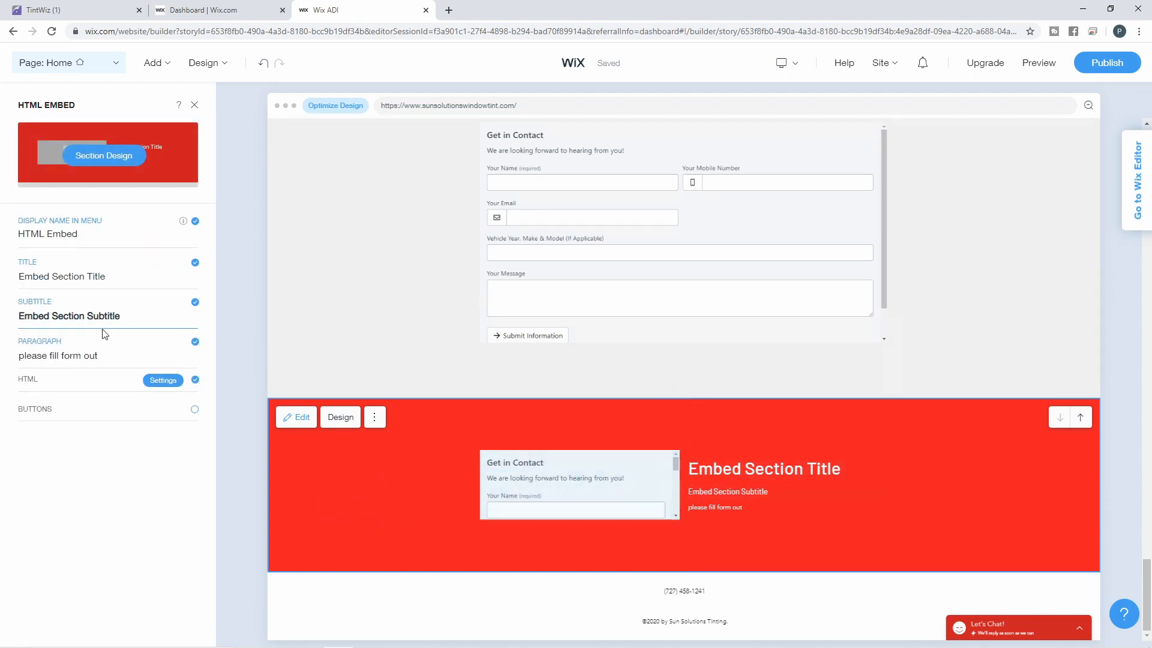
click(114, 281)
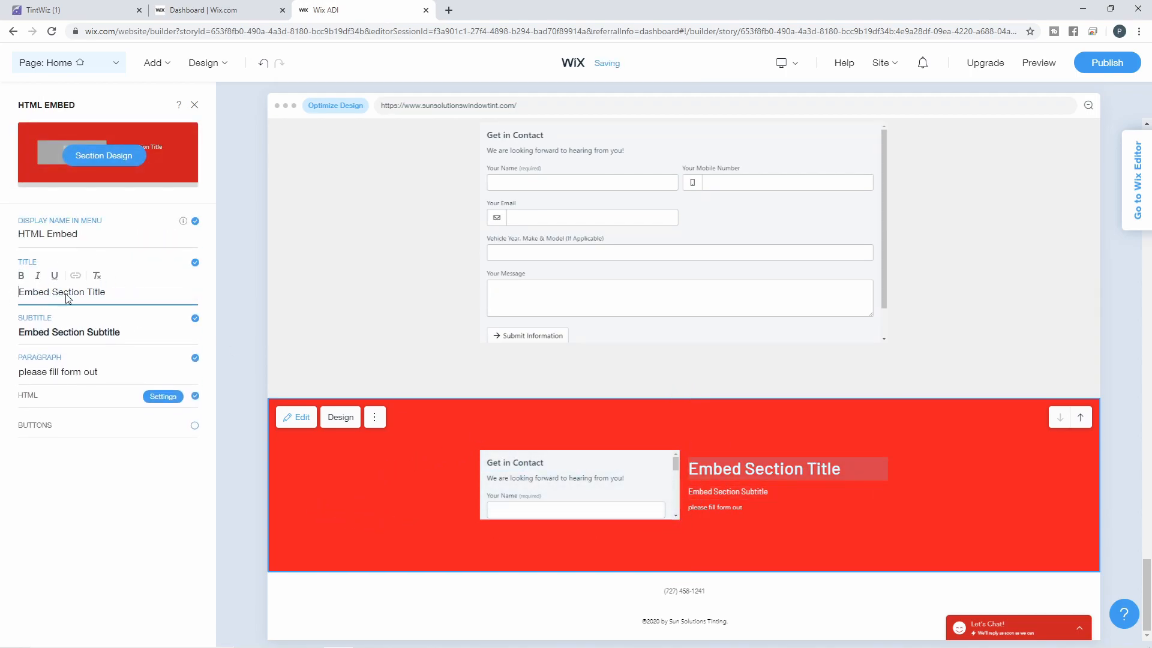
drag(113, 294, 3, 294)
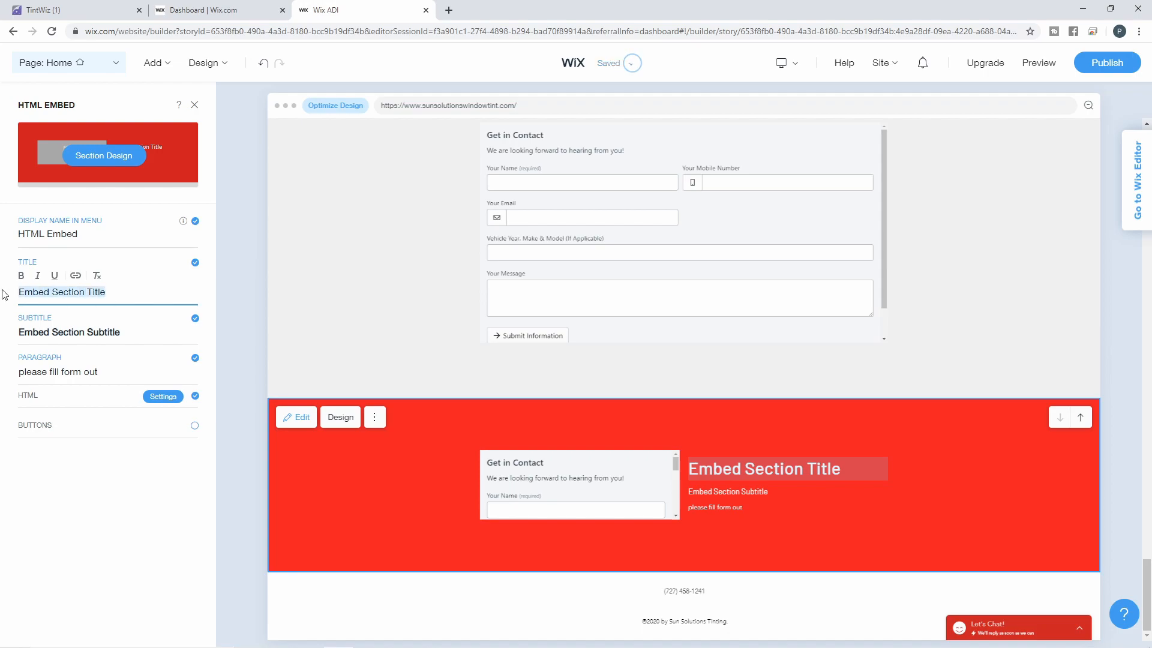
text(cont)
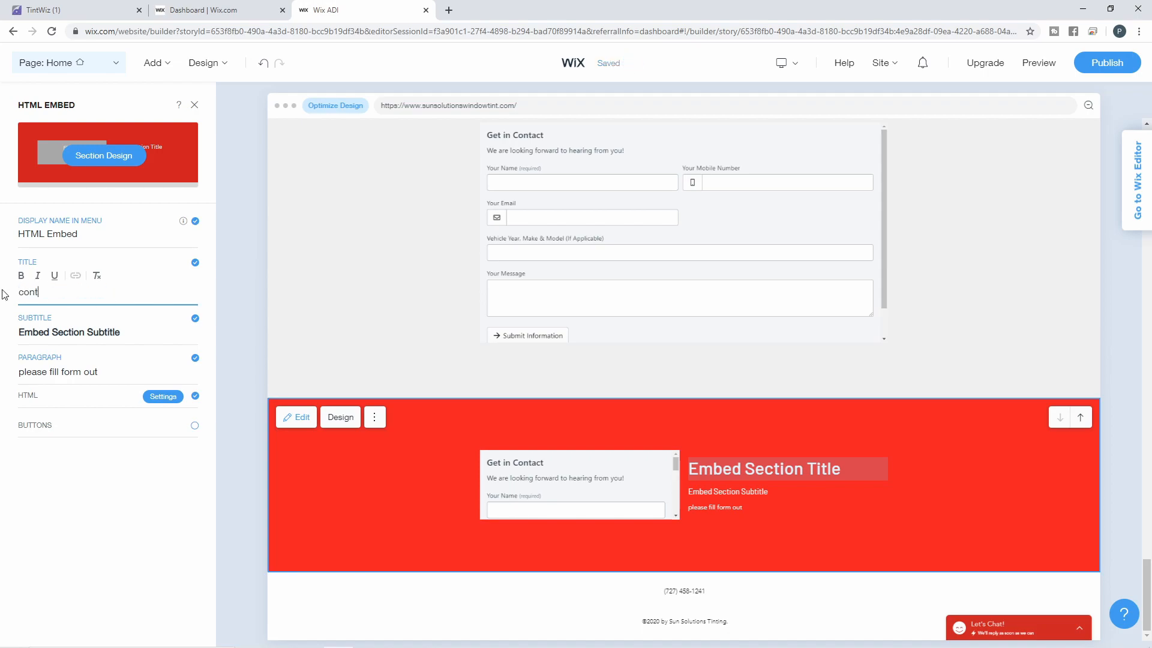
text(act us)
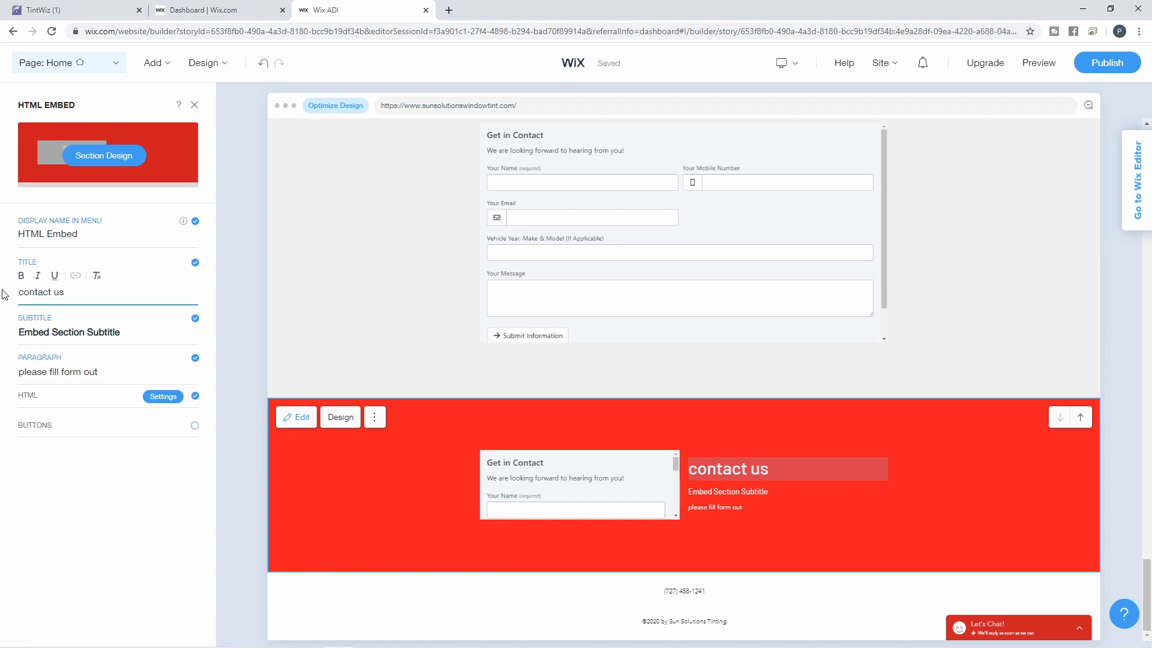
click(112, 334)
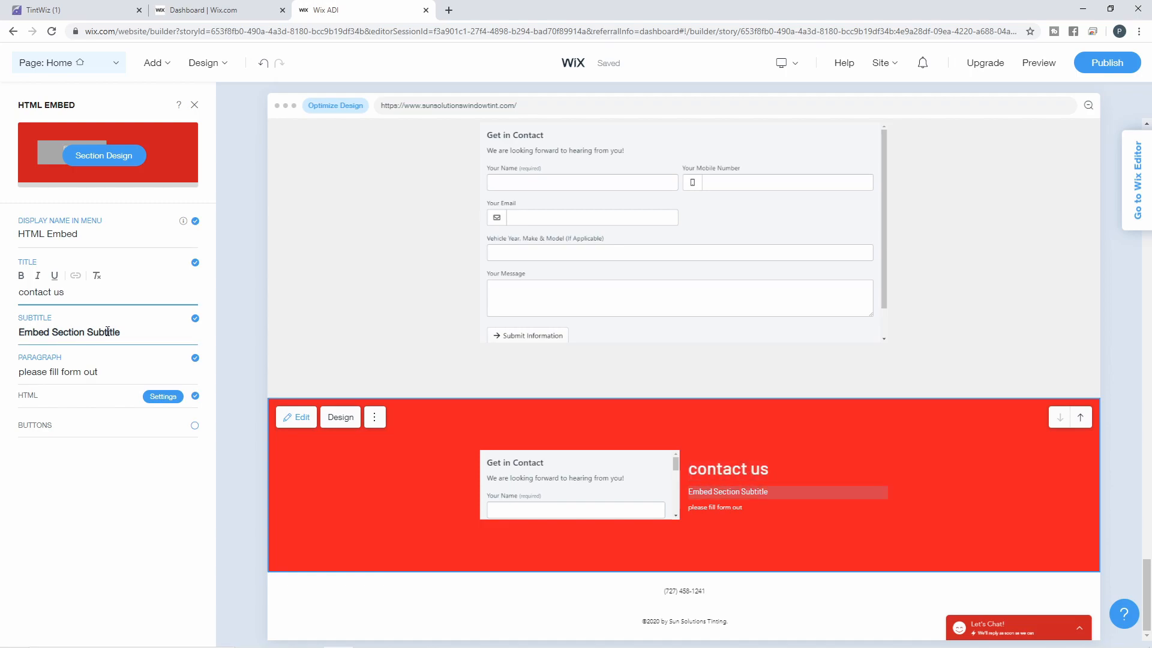
click(195, 318)
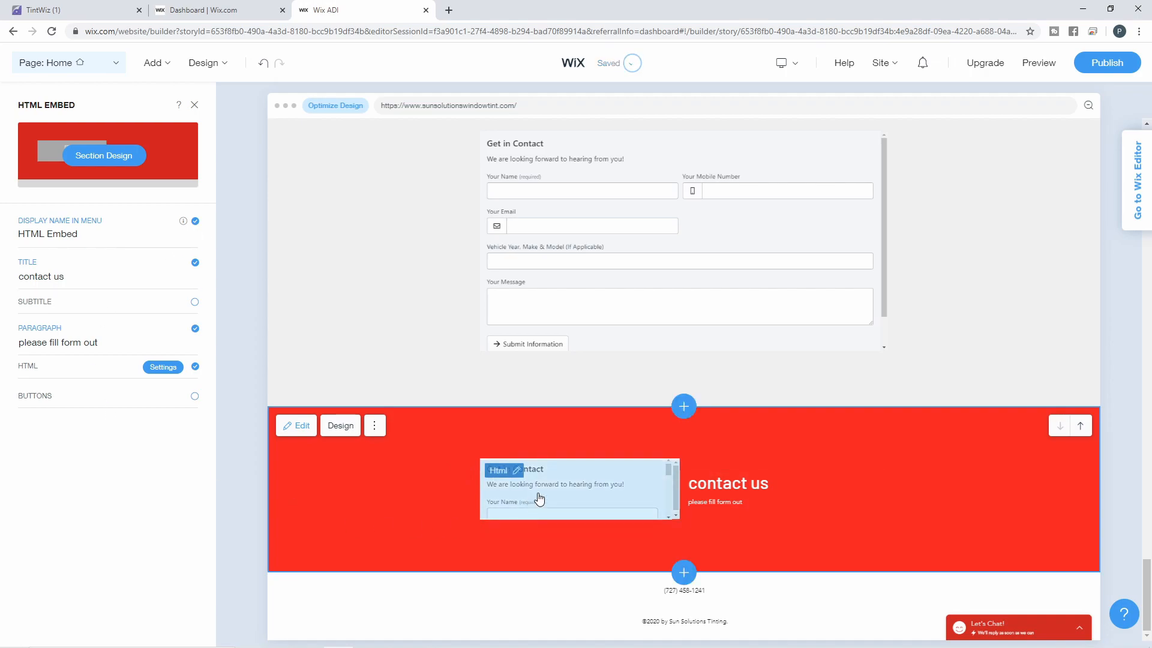
click(666, 483)
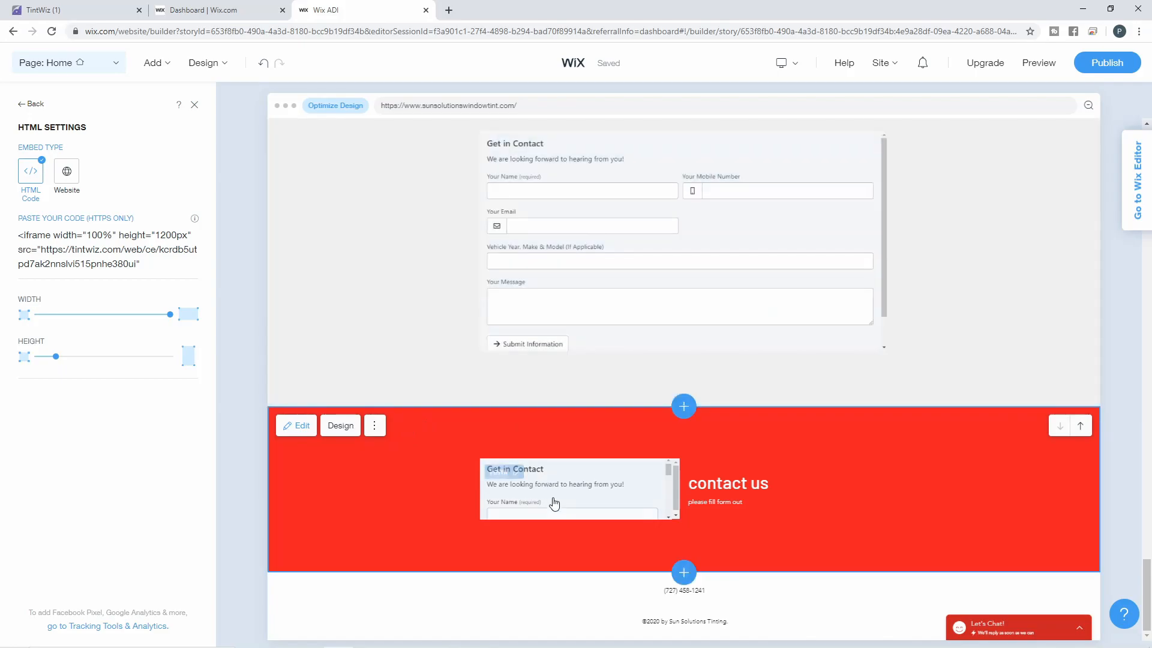
scroll(488, 385, up, 5)
- Open the live sunsolutionswindowtint.com site in a new browser tab and go to its Get in Touch form
click(449, 11)
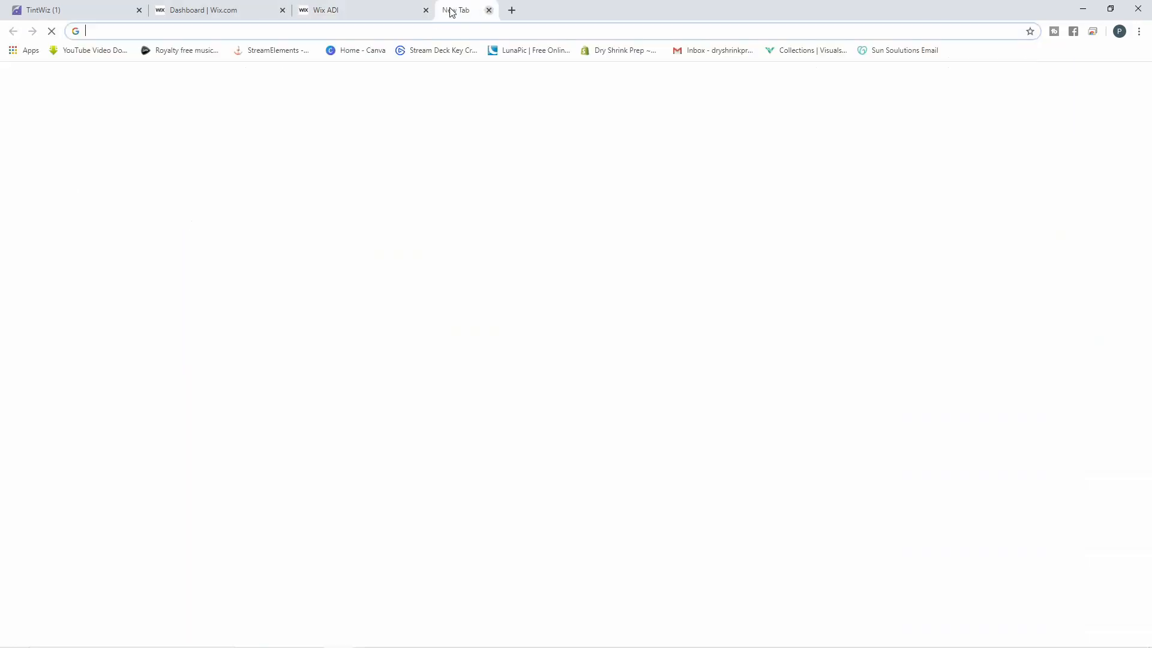
click(708, 390)
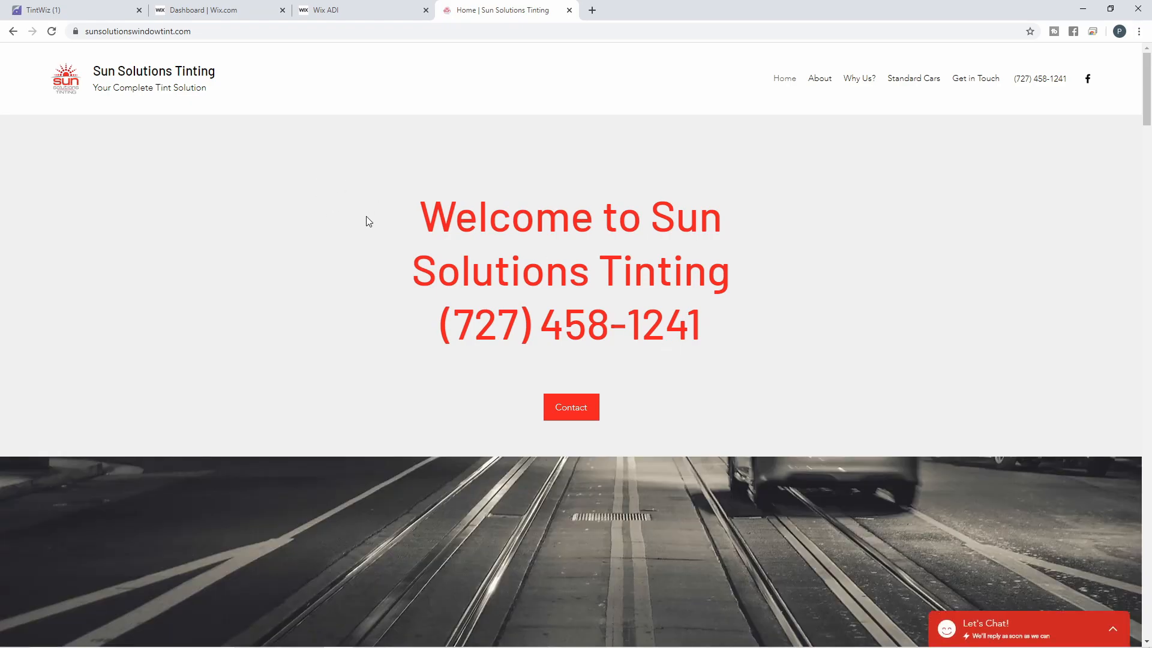
scroll(351, 228, down, 20)
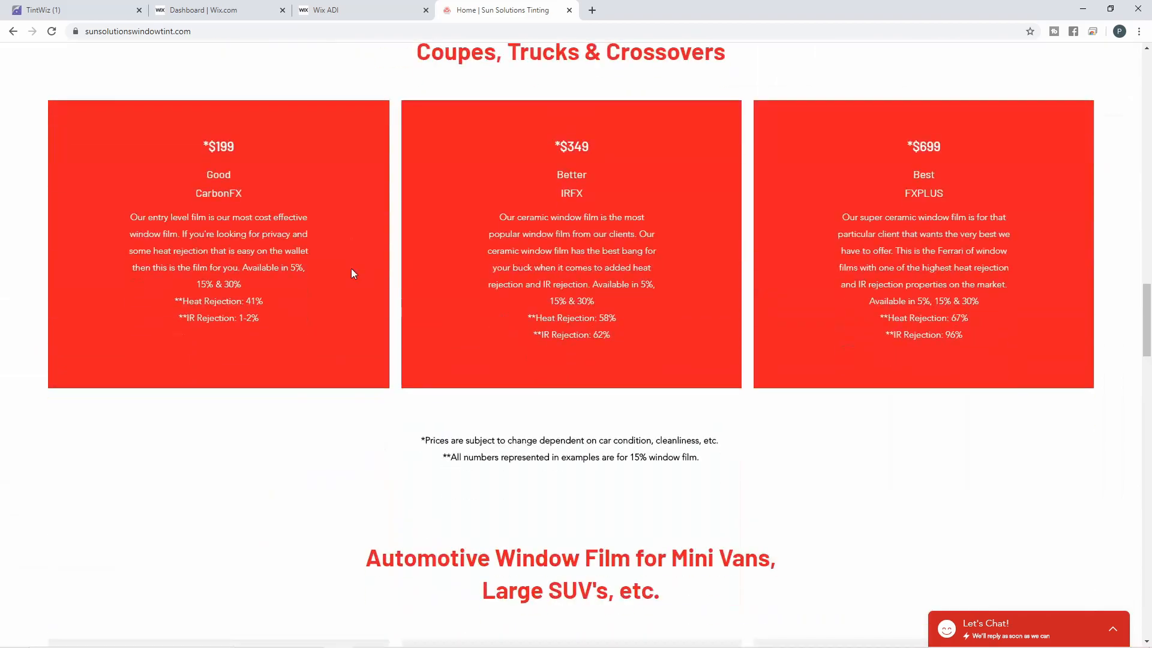
scroll(354, 276, down, 20)
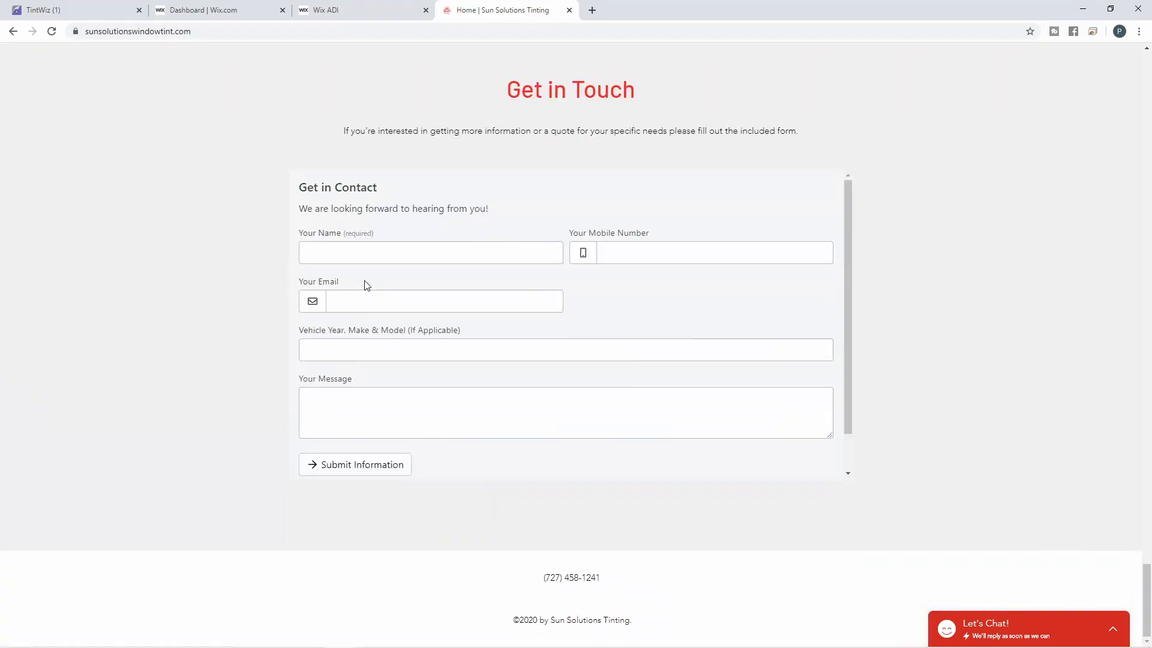
- Try out the name, email and vehicle fields of the live Get in Contact form without submitting it
mouse_move(847, 314)
mouse_down()
mouse_move(861, 357)
mouse_move(858, 295)
mouse_move(851, 307)
mouse_up()
click(442, 245)
key(Tab)
click(439, 293)
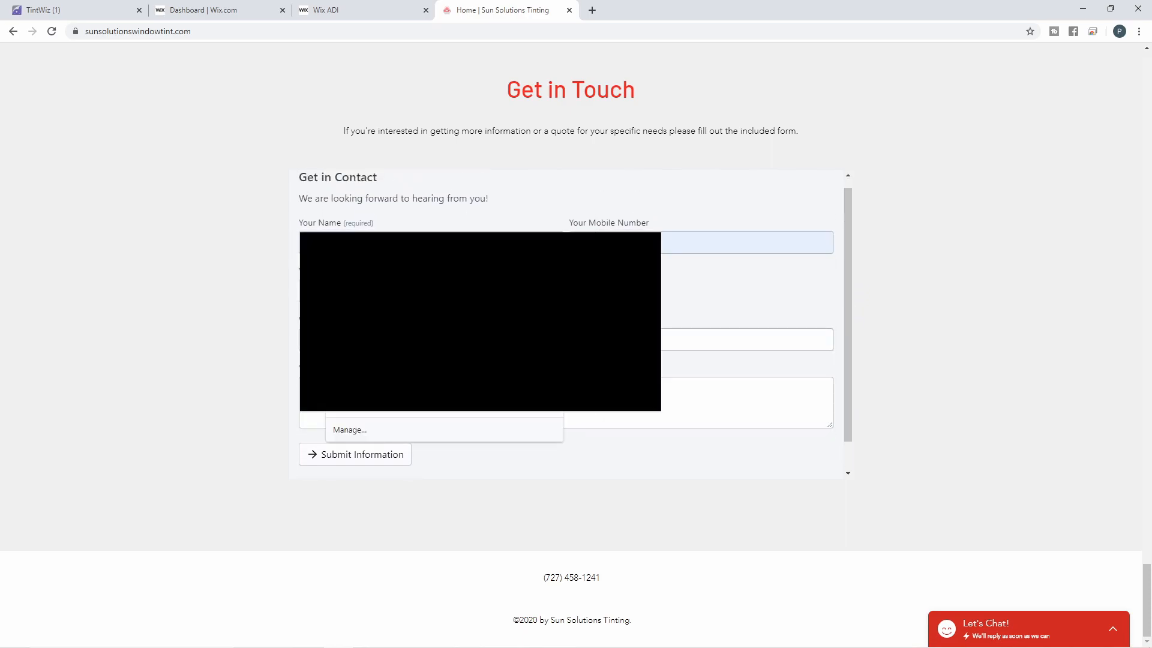
click(661, 339)
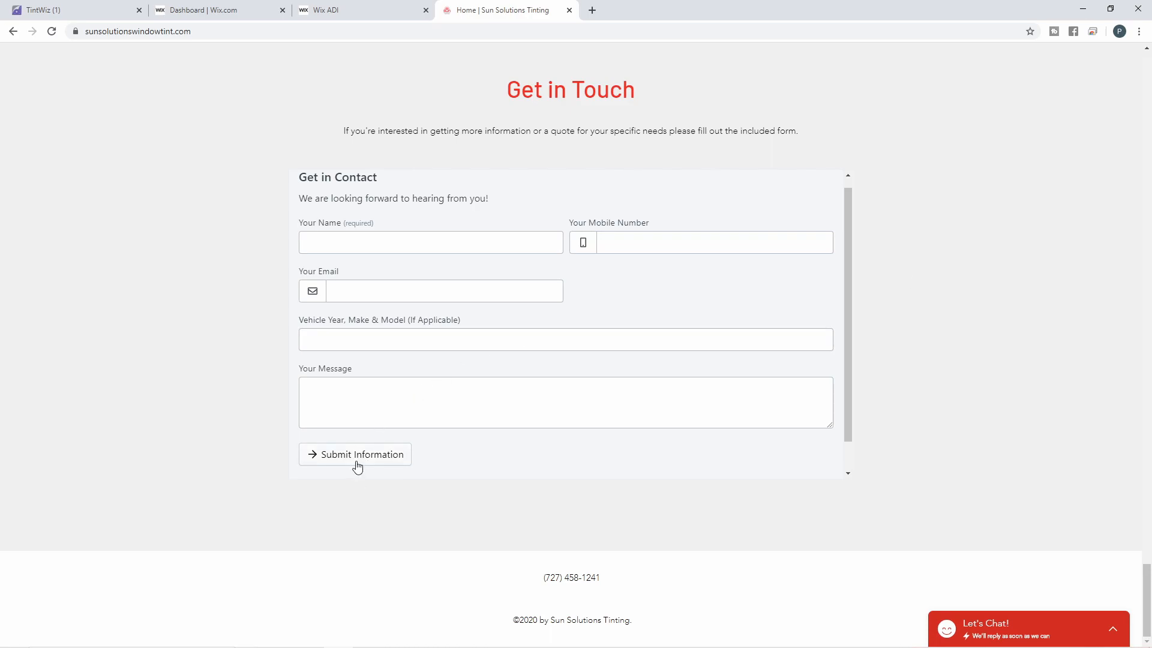
- Switch to Tint Wiz, open its dashboard and check the Leads Added figure for this week
click(81, 12)
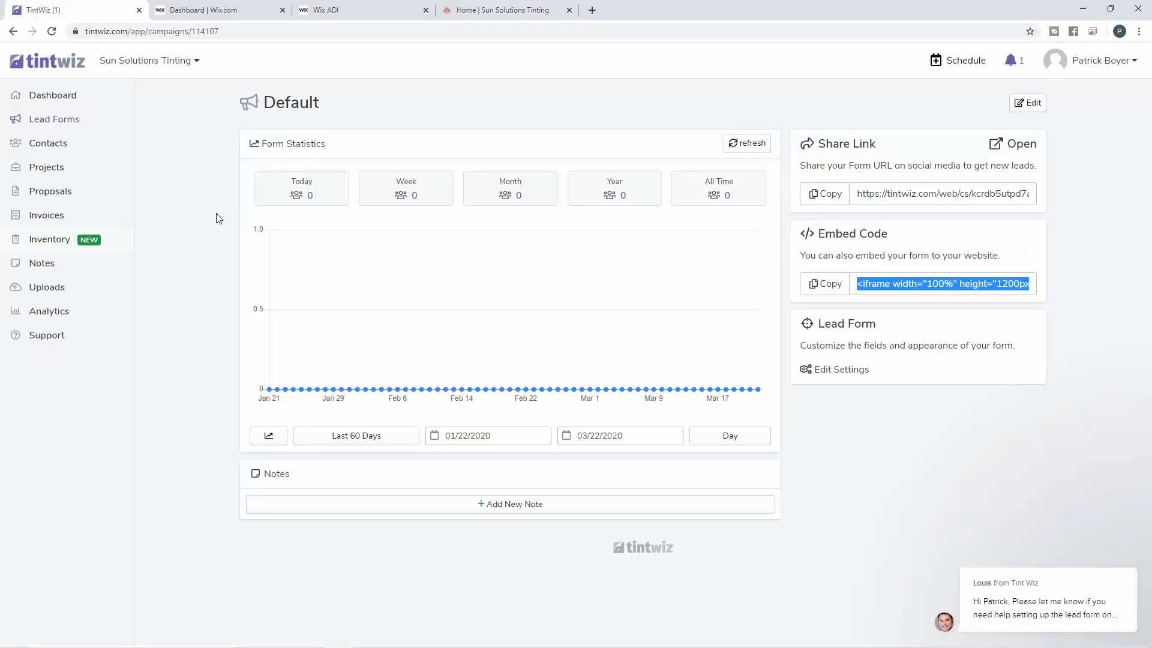
click(447, 12)
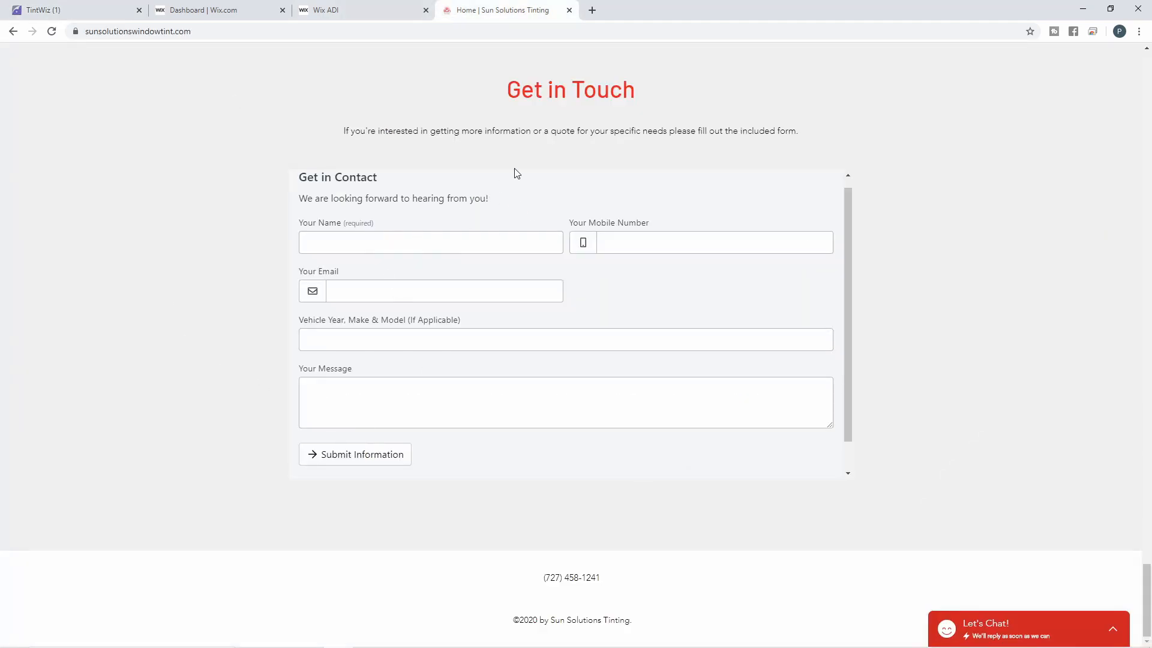
click(107, 8)
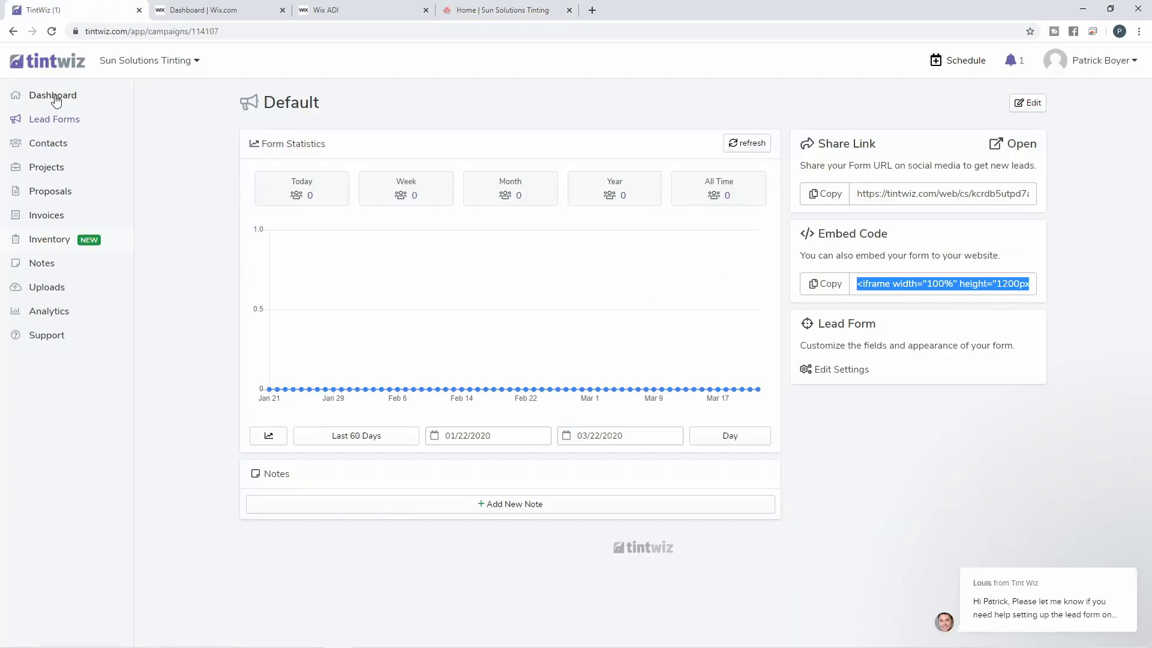
click(52, 71)
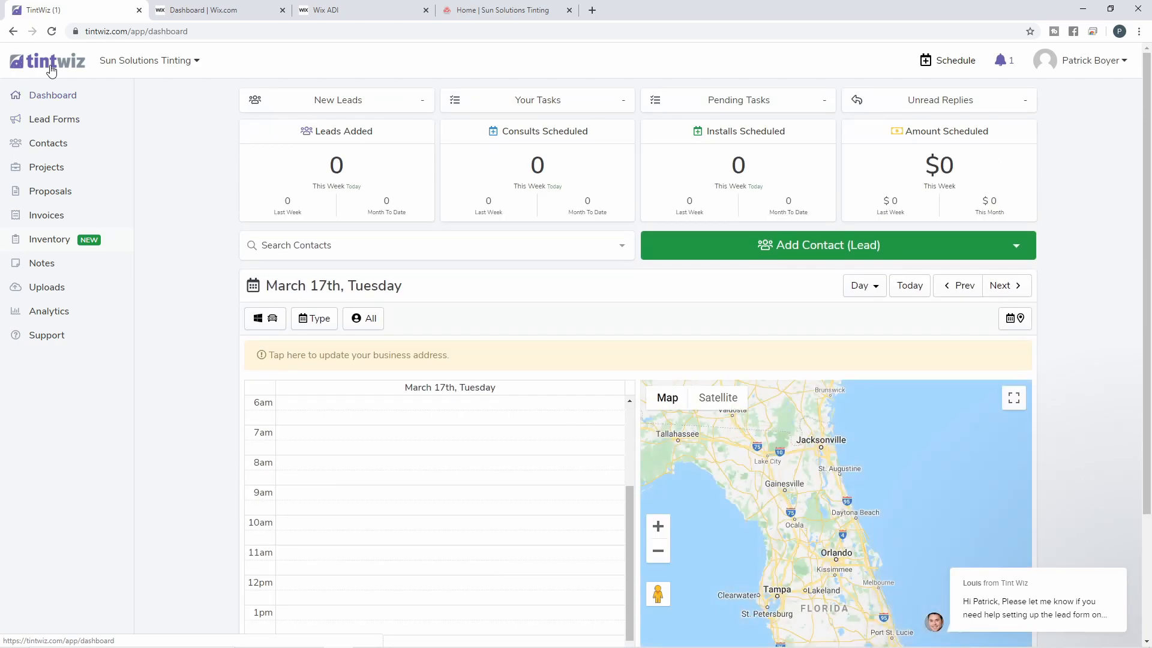
drag(367, 172, 303, 175)
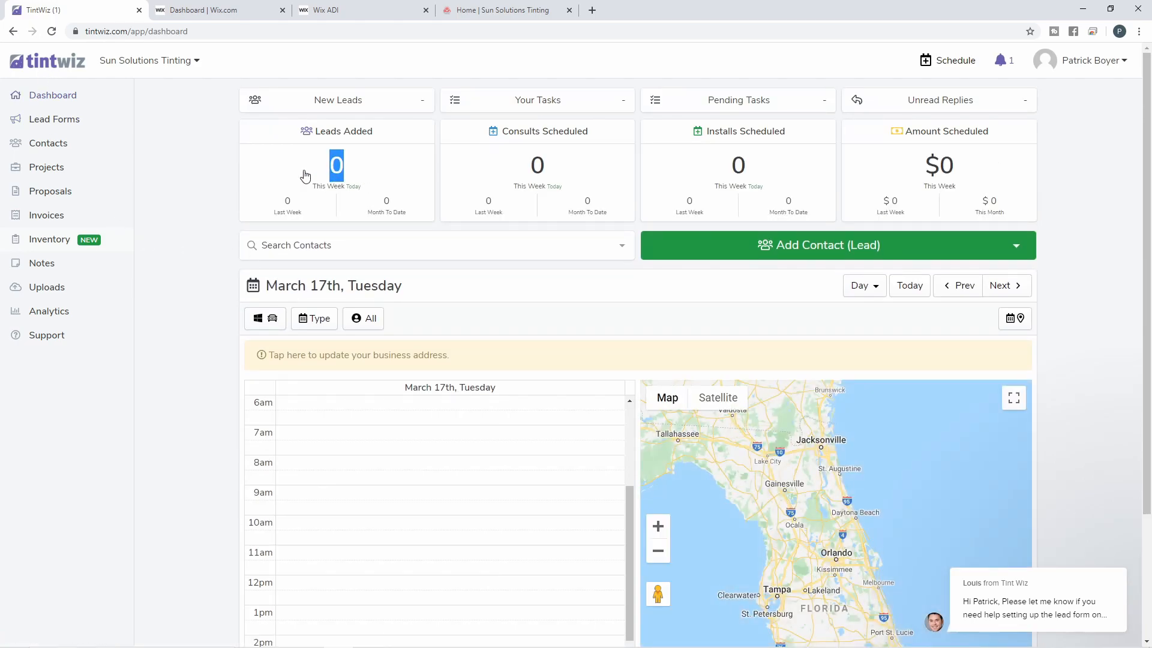